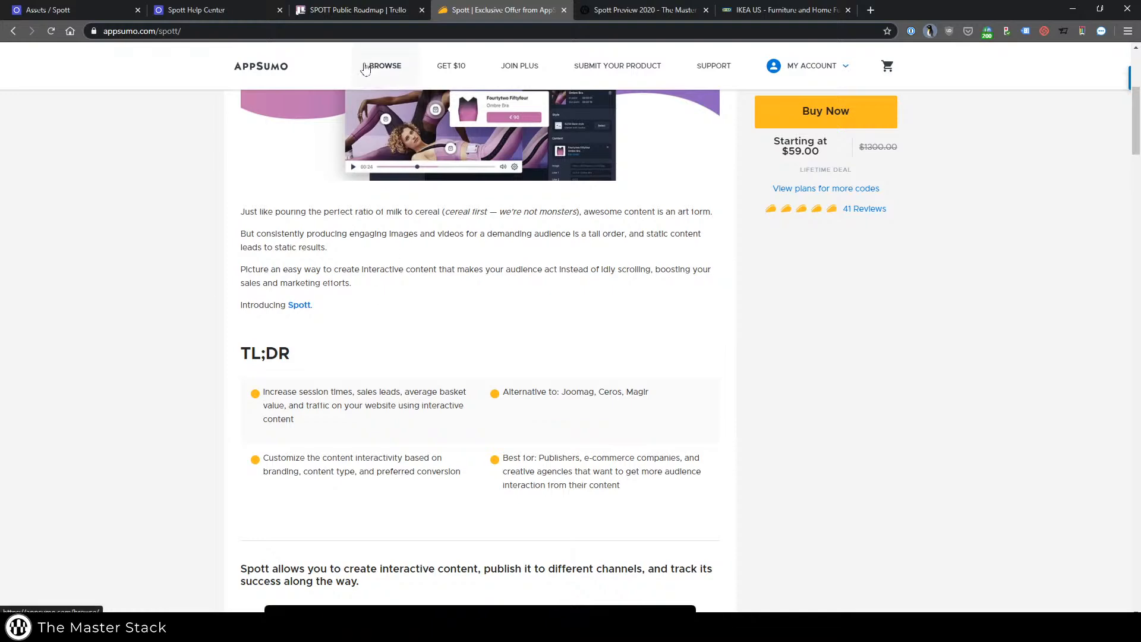
Look over the Spott Help Center, the public Trello roadmap and the AppSumo offer page.
left_click(240, 11)
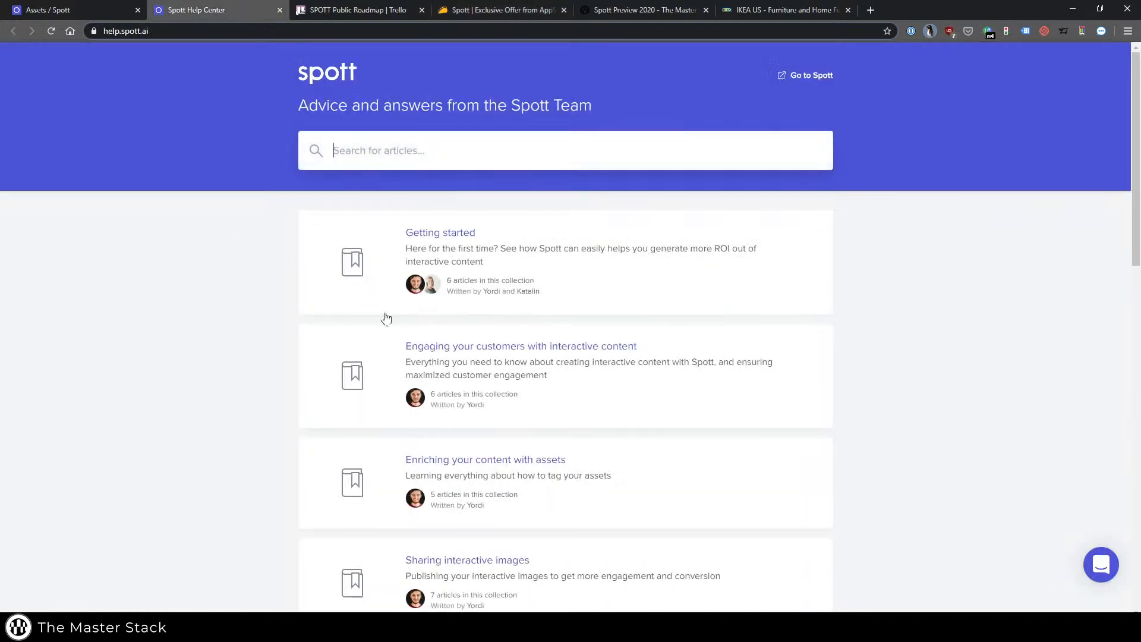
scroll(401, 322, "down", 6)
scroll(401, 323, "up", 6)
left_click(334, 17)
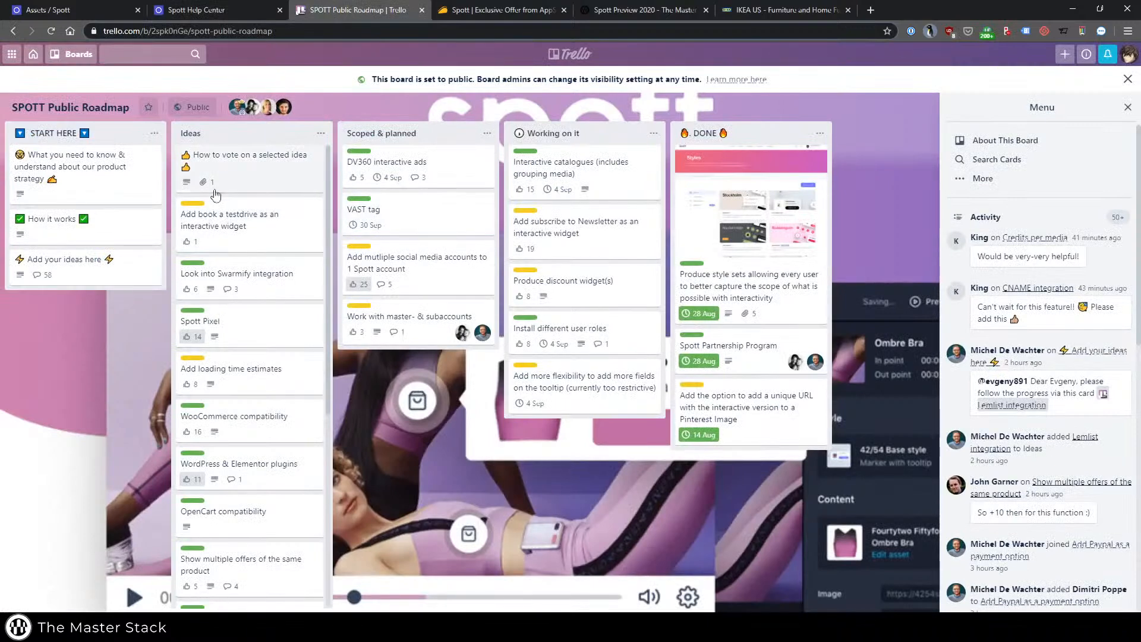
key("ctrl+Tab")
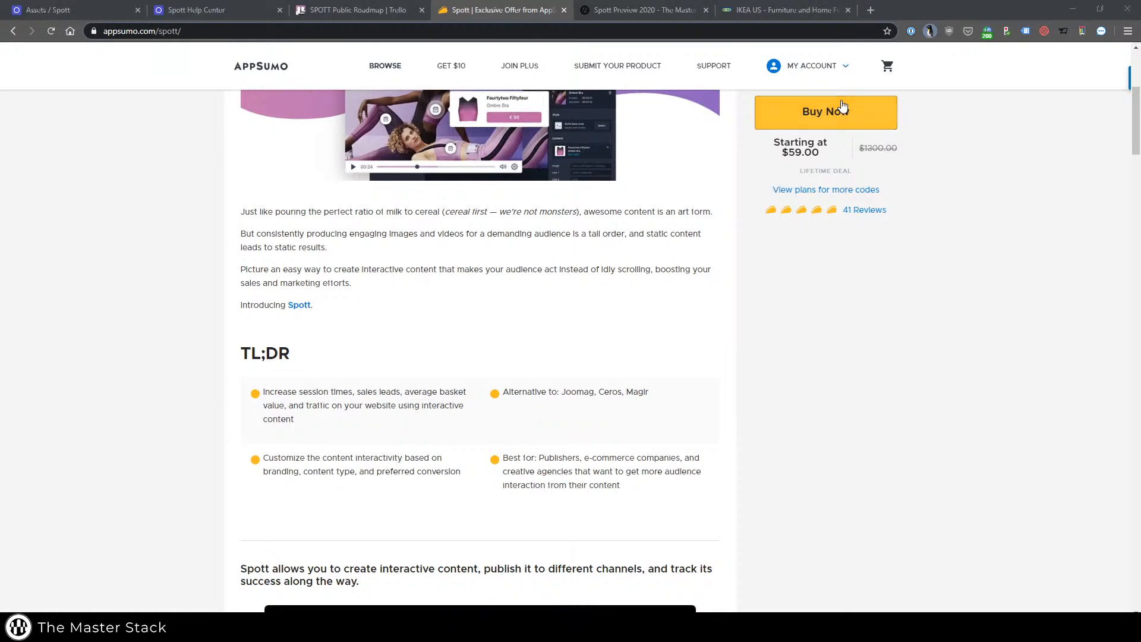
Examine the interactive product hotspots on the bedroom and outdoor canopy photos of the IKEA US site.
left_click(753, 11)
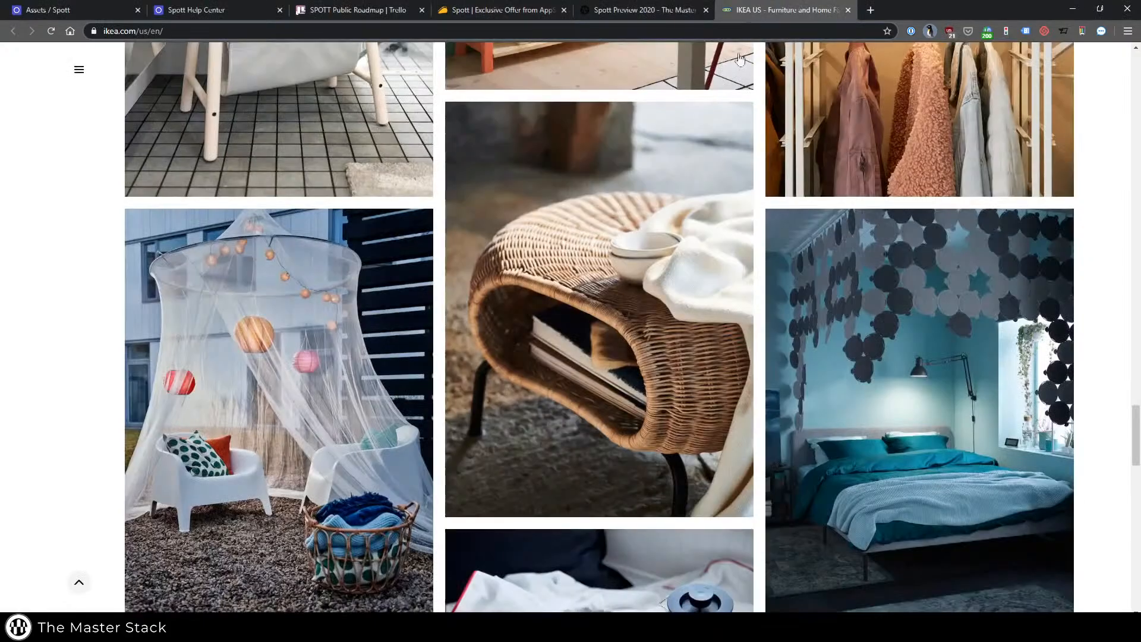
scroll(784, 303, "down", 1)
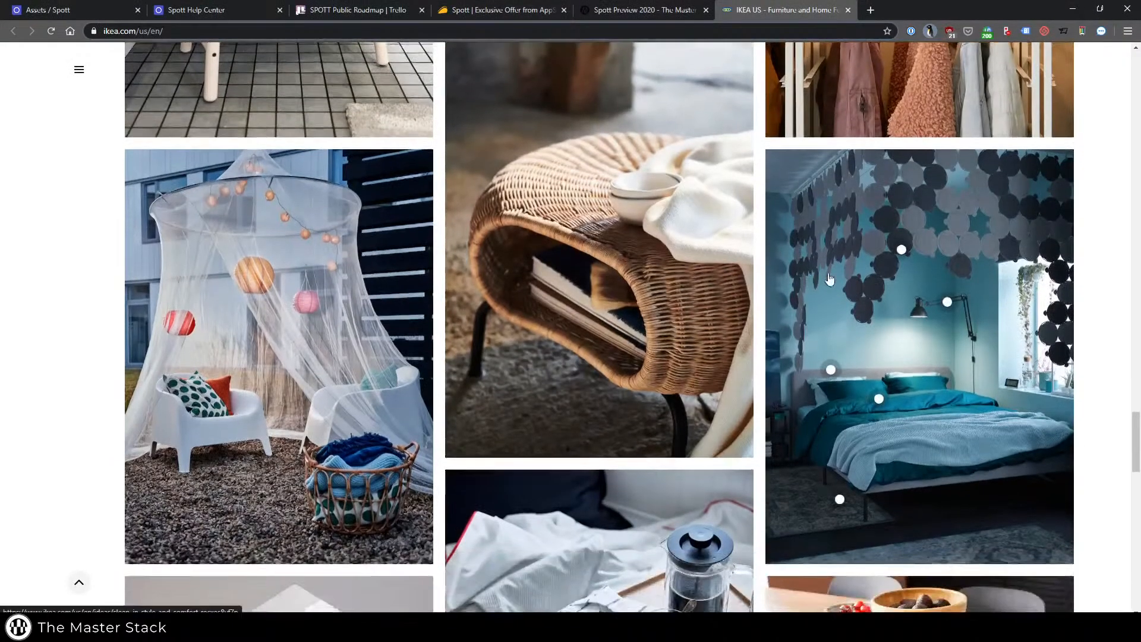
mouse_move(901, 249)
mouse_move(878, 398)
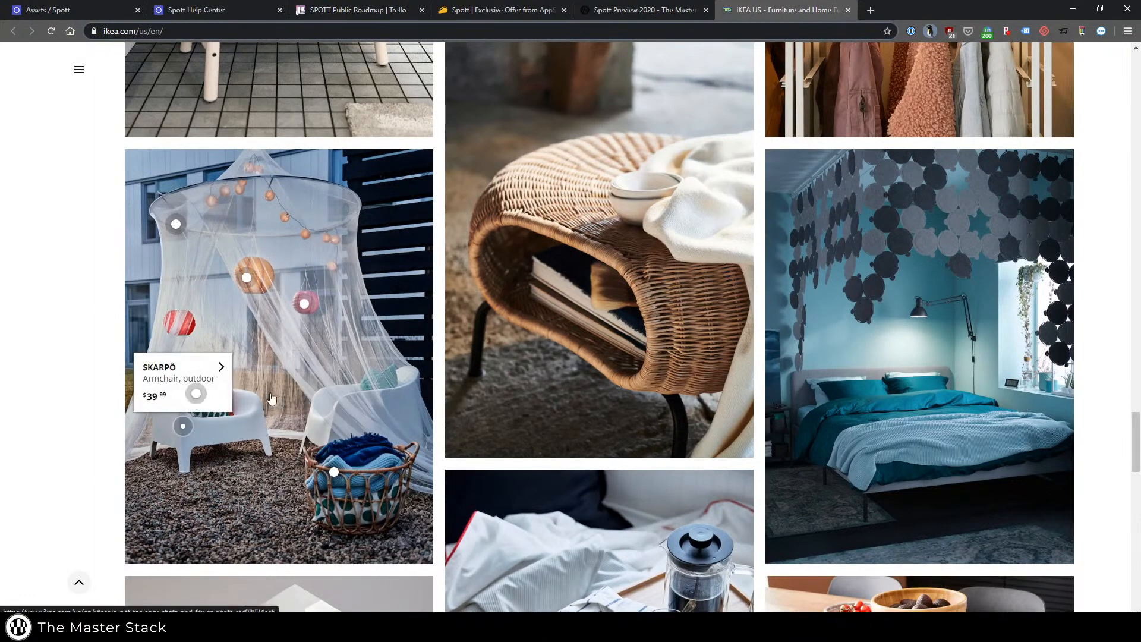
mouse_move(184, 403)
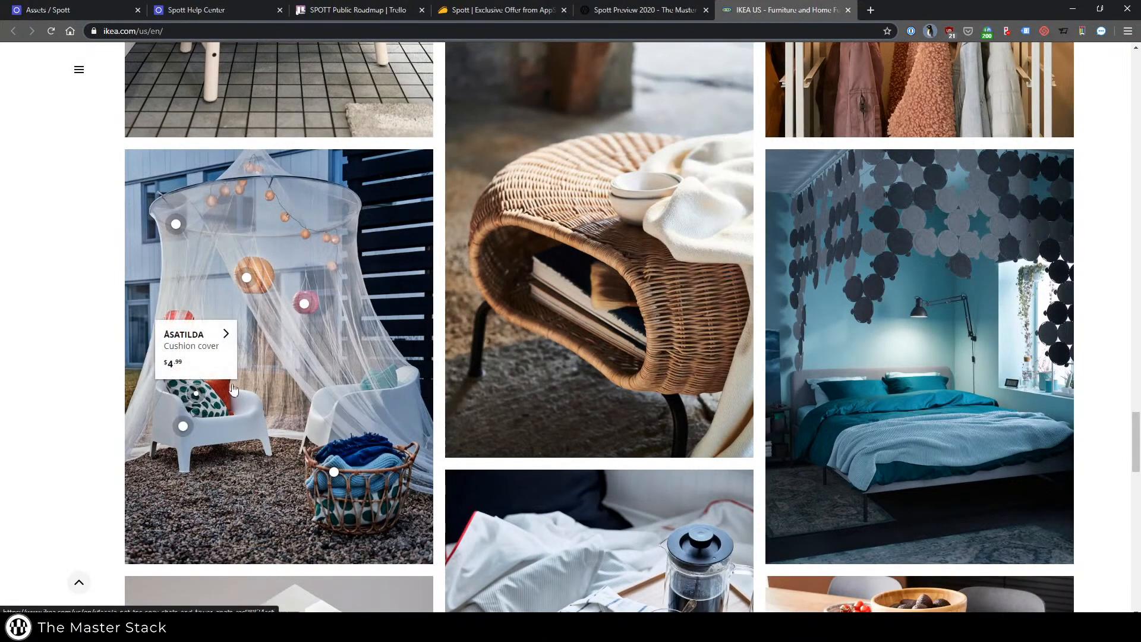
mouse_move(297, 301)
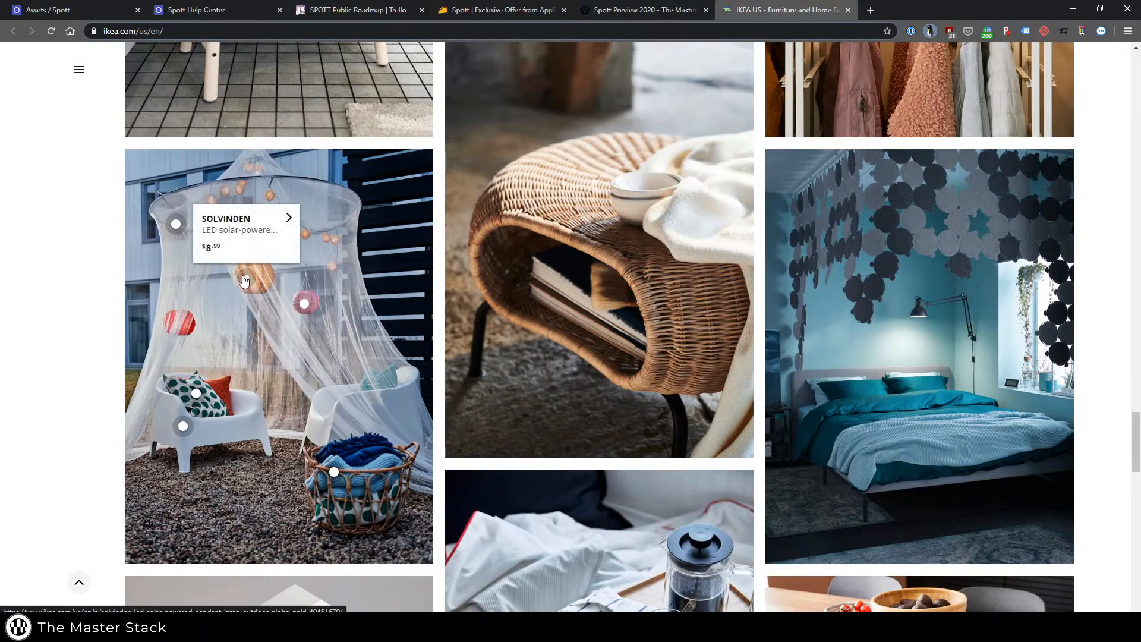
mouse_move(182, 319)
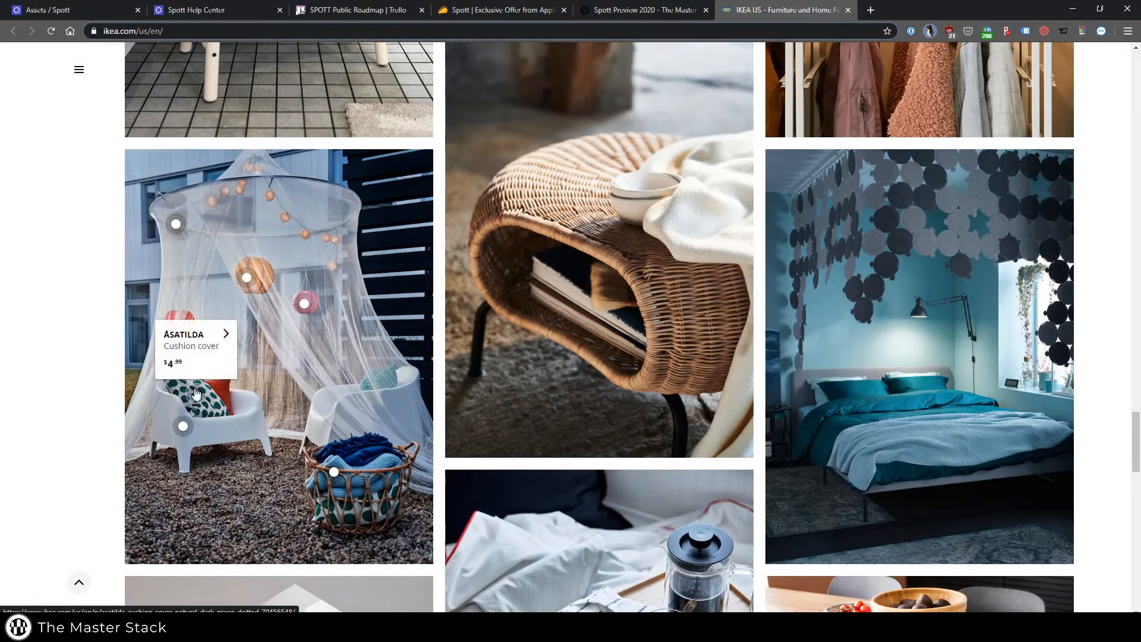
mouse_move(338, 471)
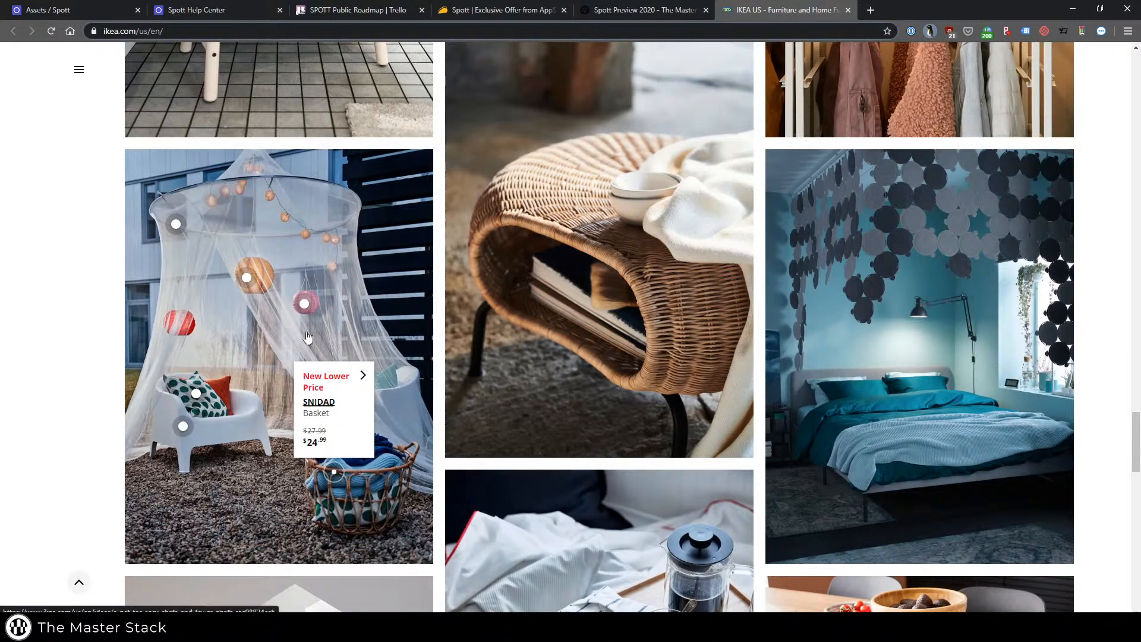
Switch to the Spott app and open the form for connecting a new asset feed.
left_click(78, 11)
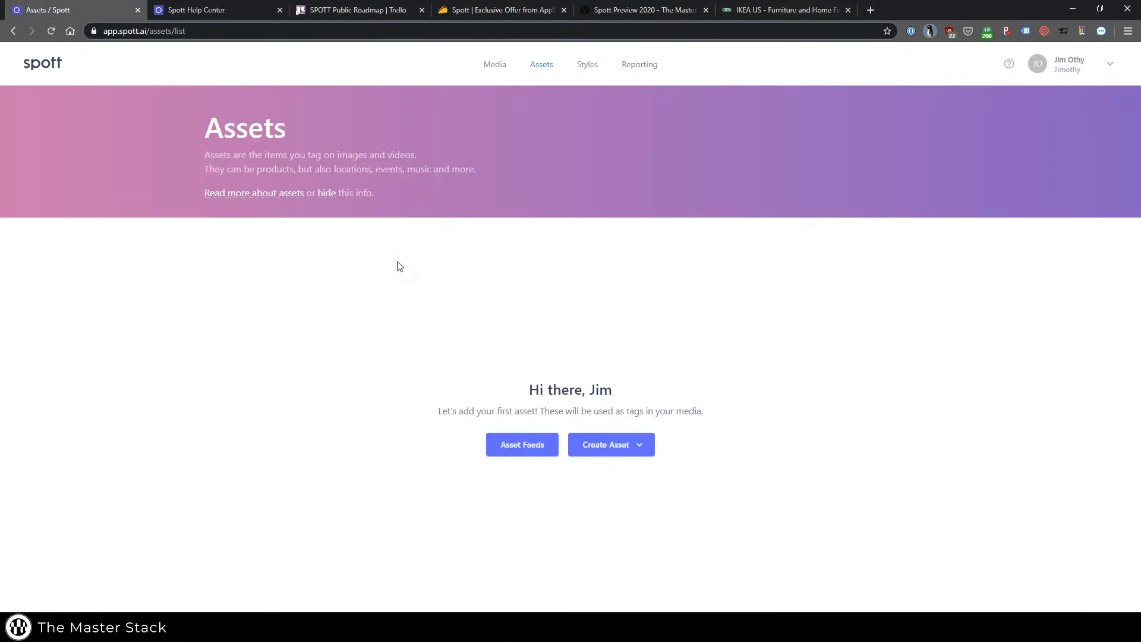
left_click(37, 66)
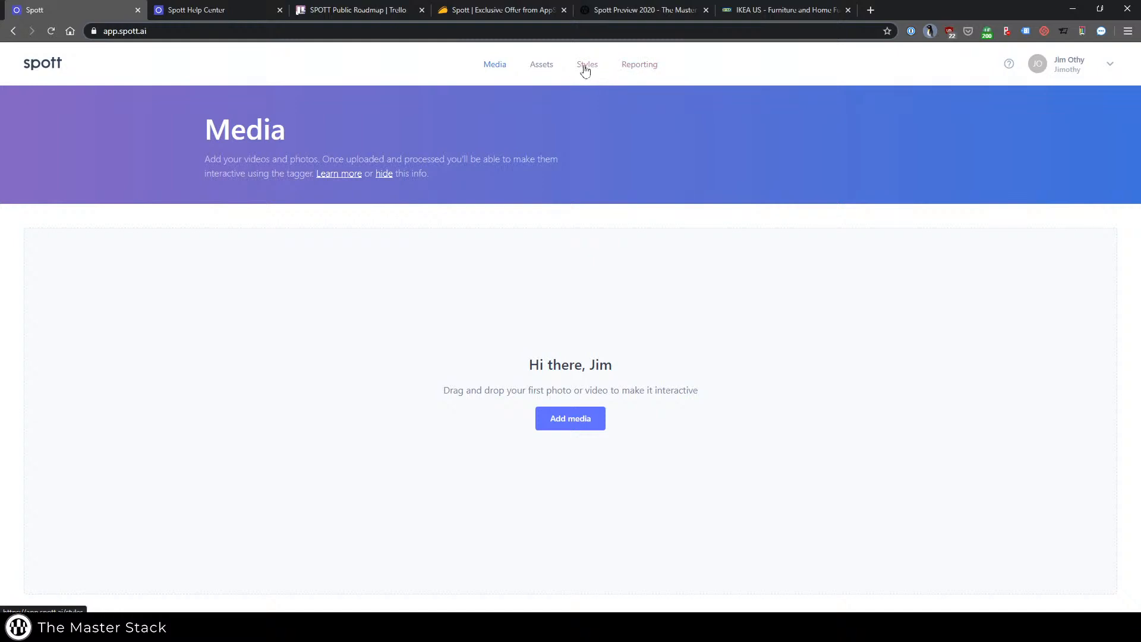
left_click(556, 66)
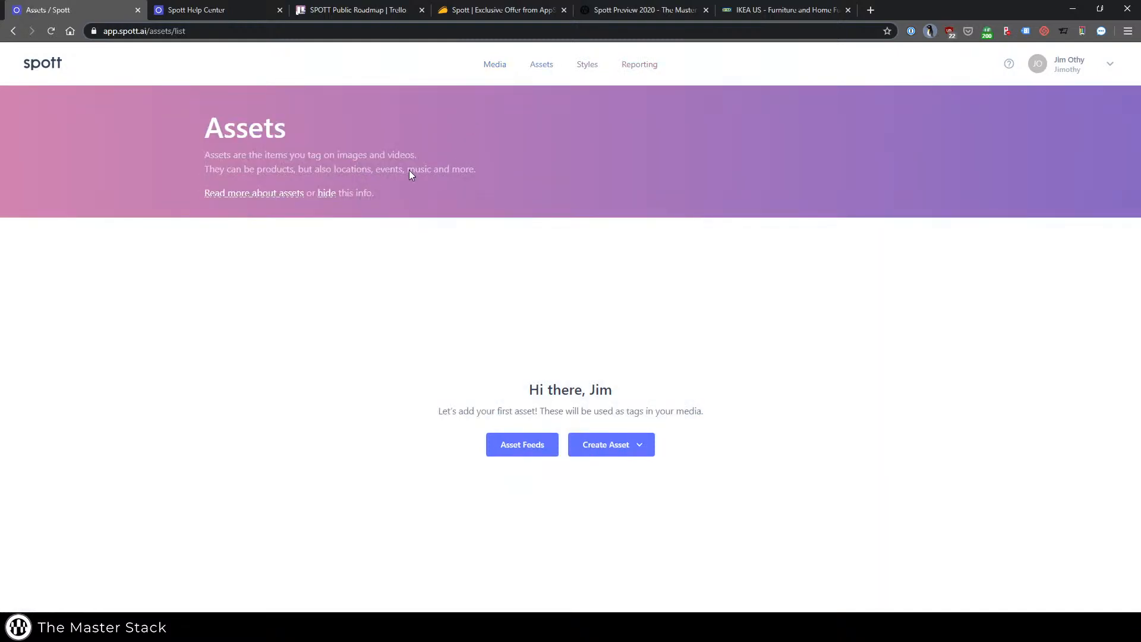
left_click(643, 454)
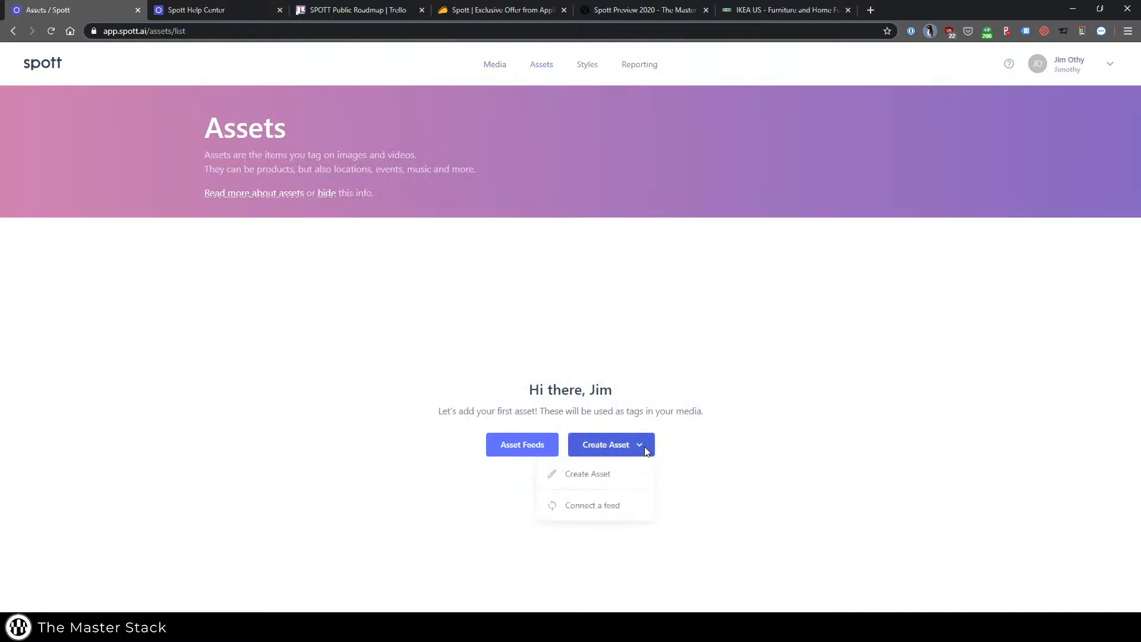
left_click(517, 405)
left_click(541, 443)
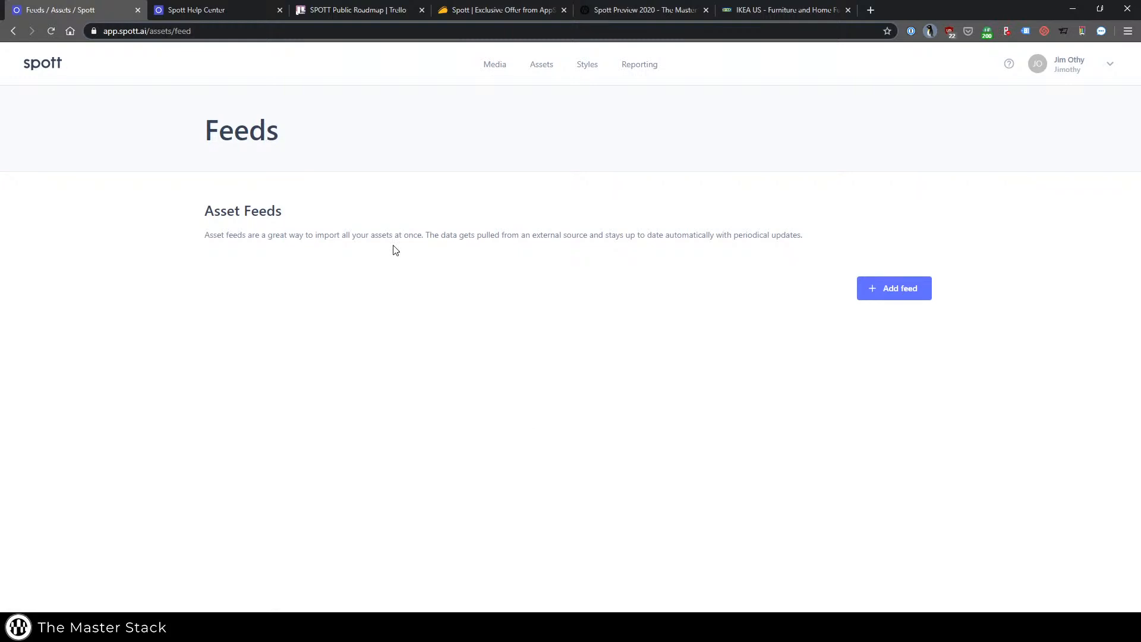
left_click(917, 288)
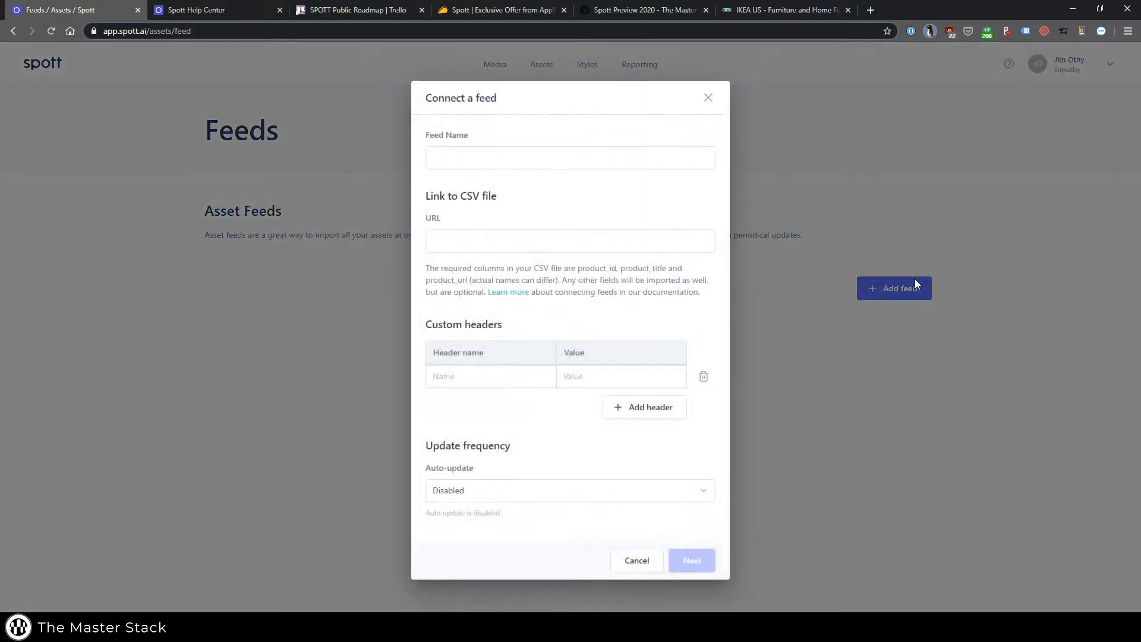
Read the linked help article on the requirements and steps for connecting a CSV product feed.
left_click(498, 294)
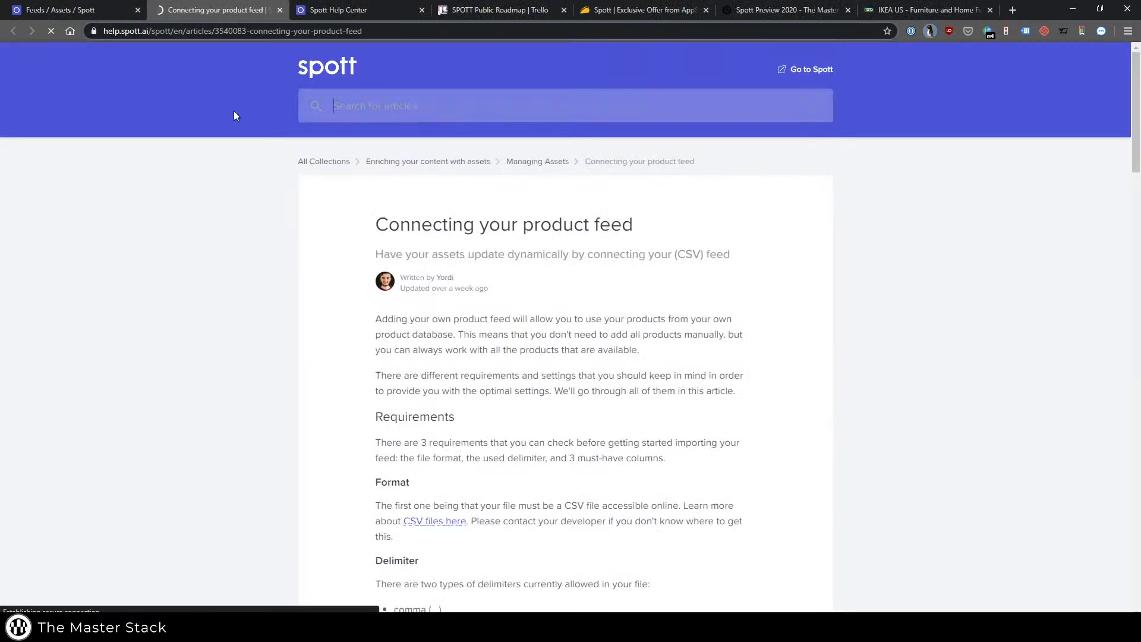
scroll(331, 241, "down", 6)
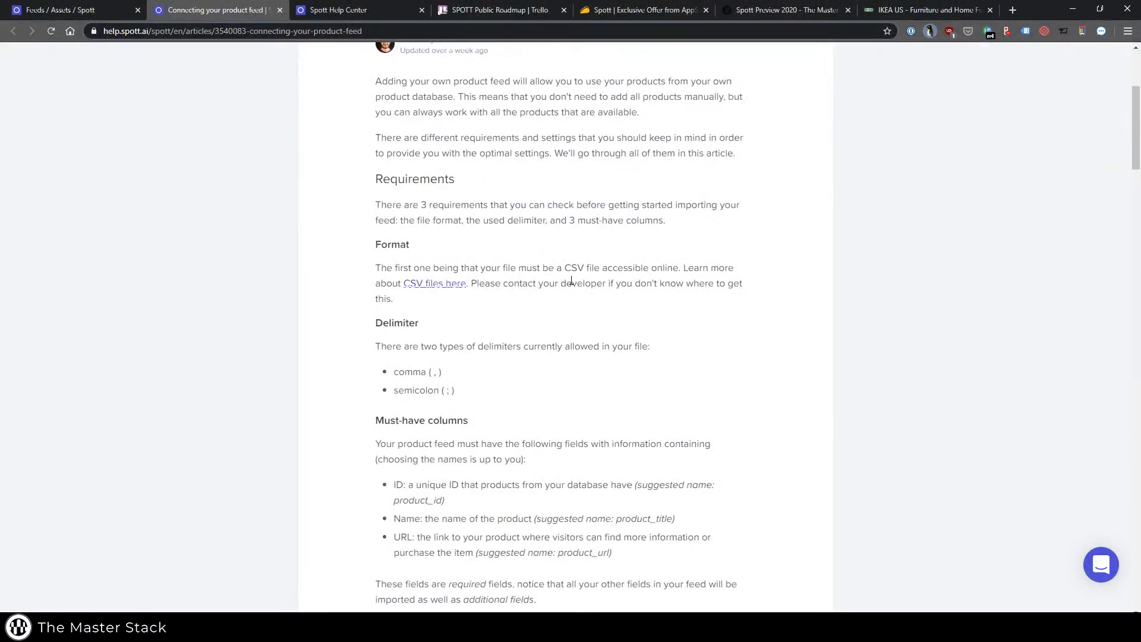
scroll(576, 283, "down", 2)
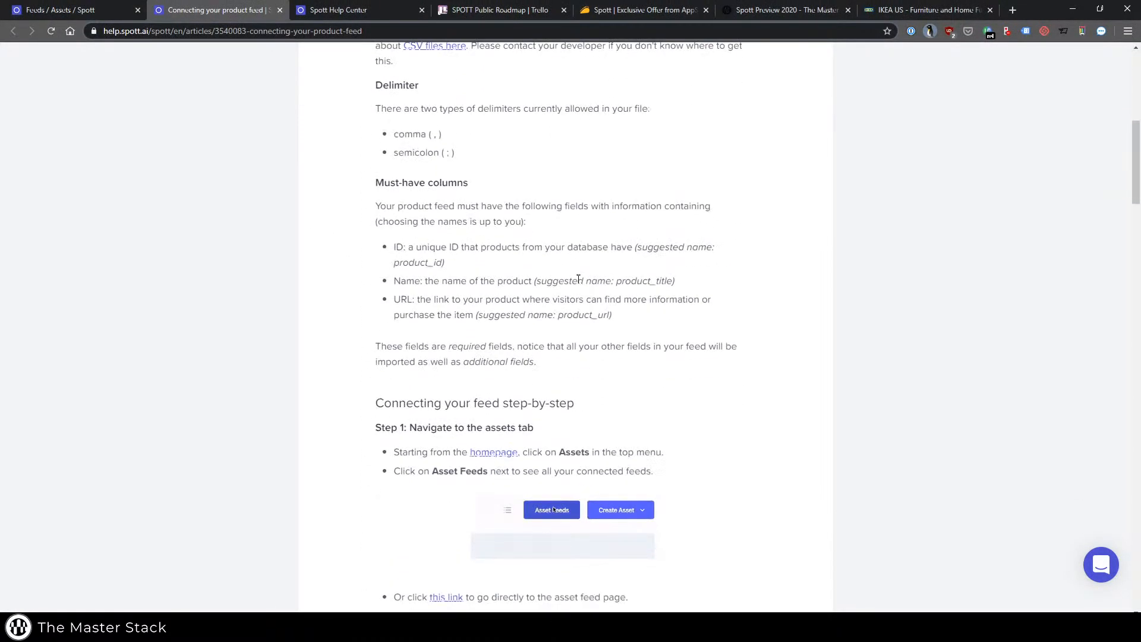
scroll(618, 343, "down", 4)
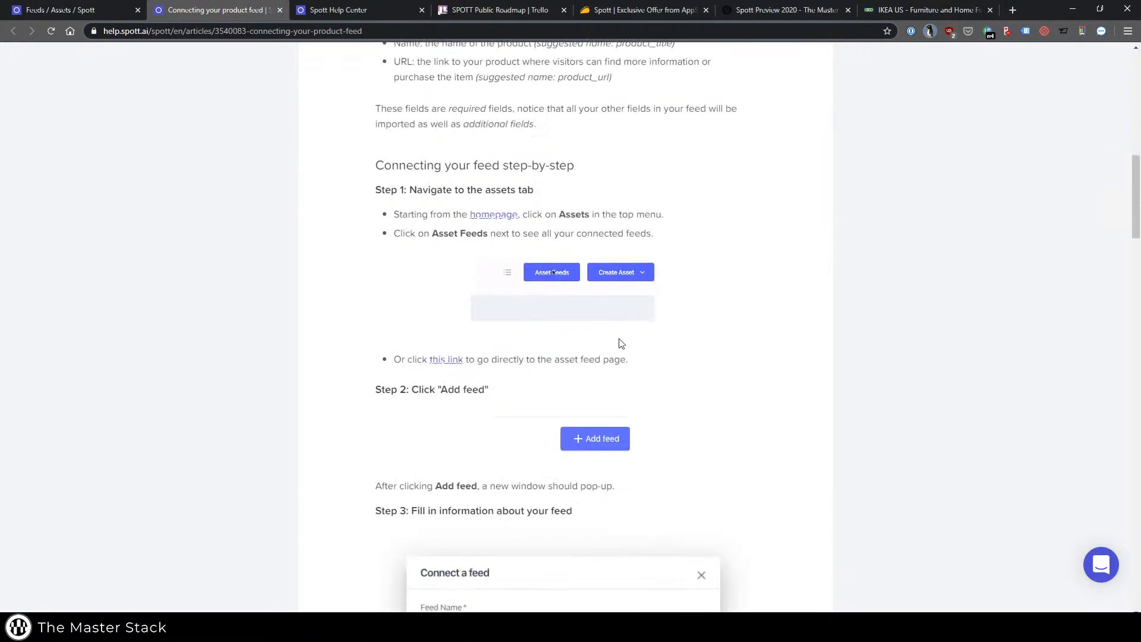
scroll(621, 343, "down", 3)
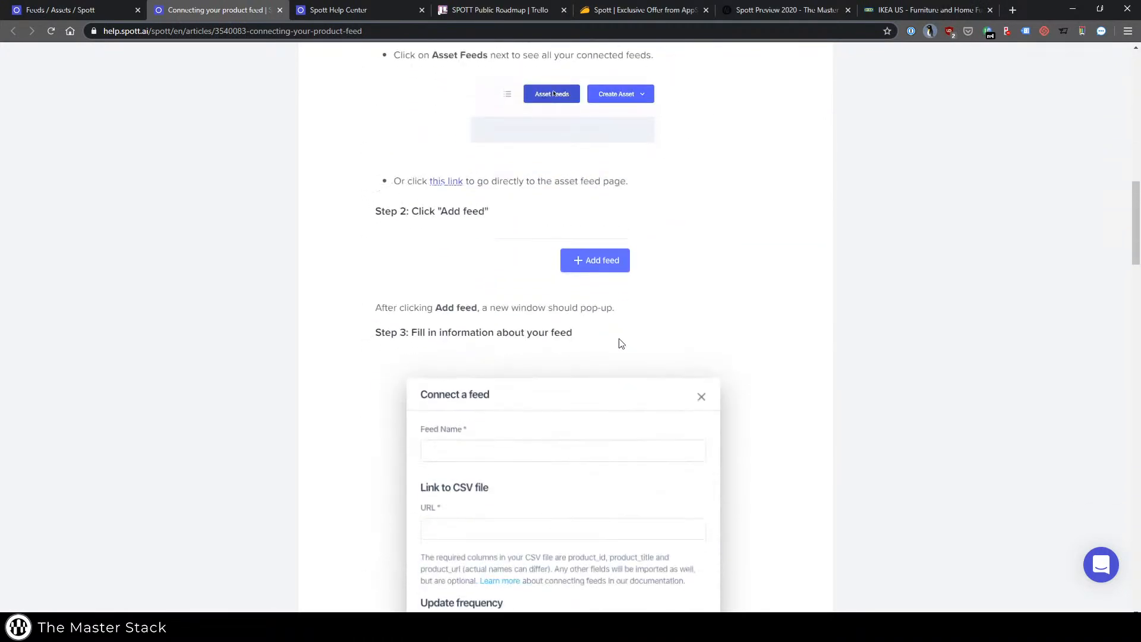
scroll(621, 344, "down", 1)
scroll(621, 344, "down", 2)
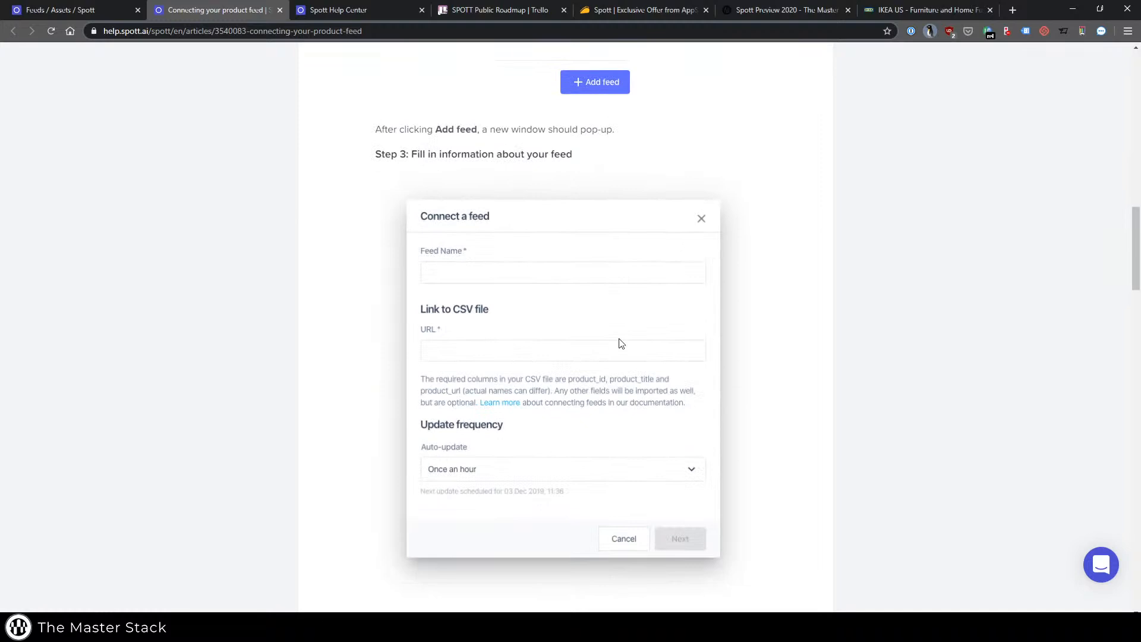
scroll(621, 343, "up", 5)
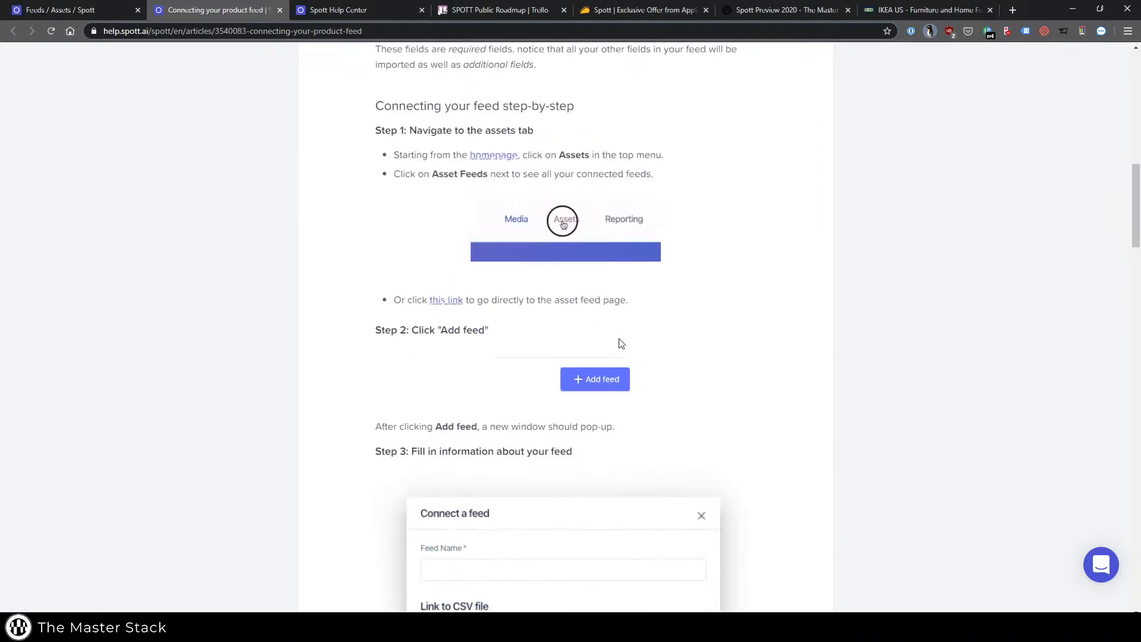
Review the auto-update frequency options in the feed form and close it without connecting a feed.
left_click(60, 10)
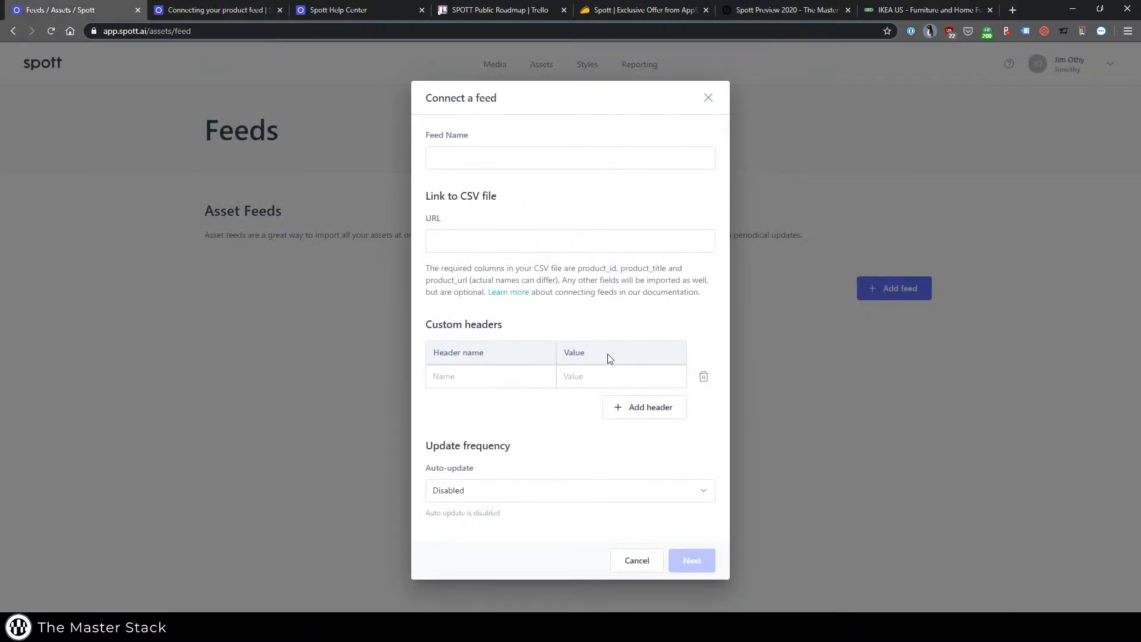
left_click(528, 498)
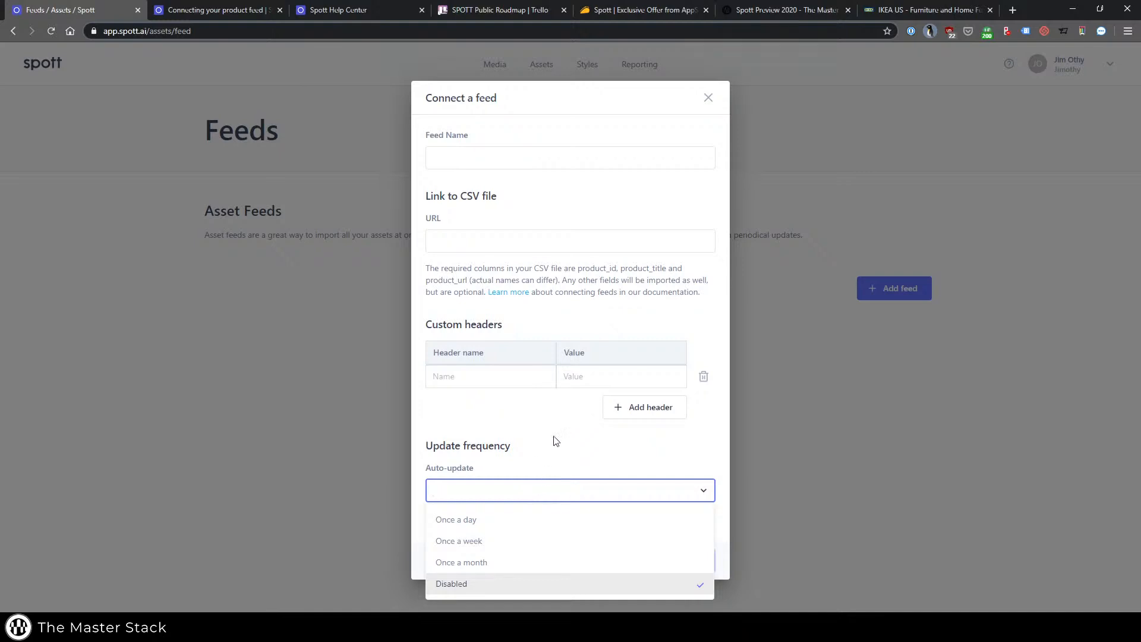
left_click(386, 333)
double_click(386, 333)
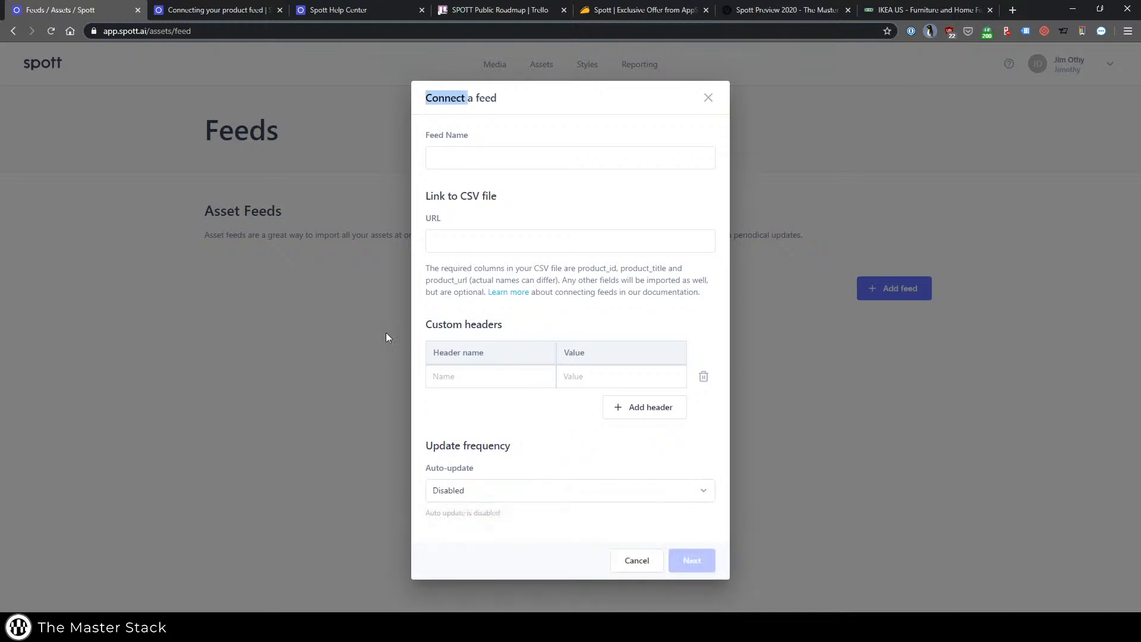
left_click(386, 232)
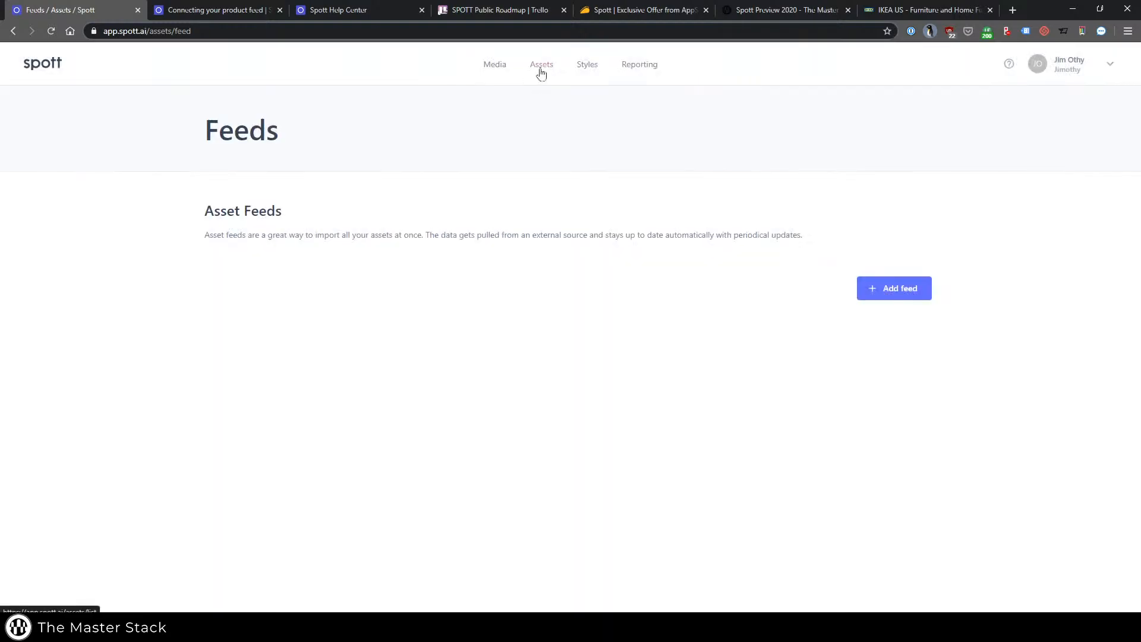
left_click(538, 67)
left_click(625, 449)
left_click(622, 474)
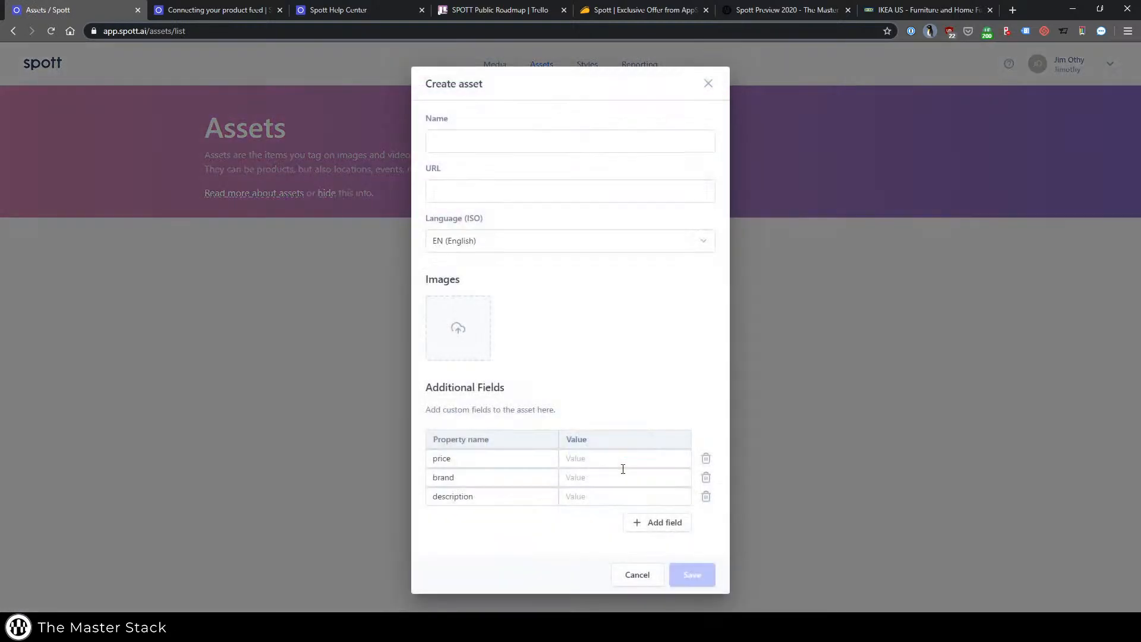
left_click(468, 148)
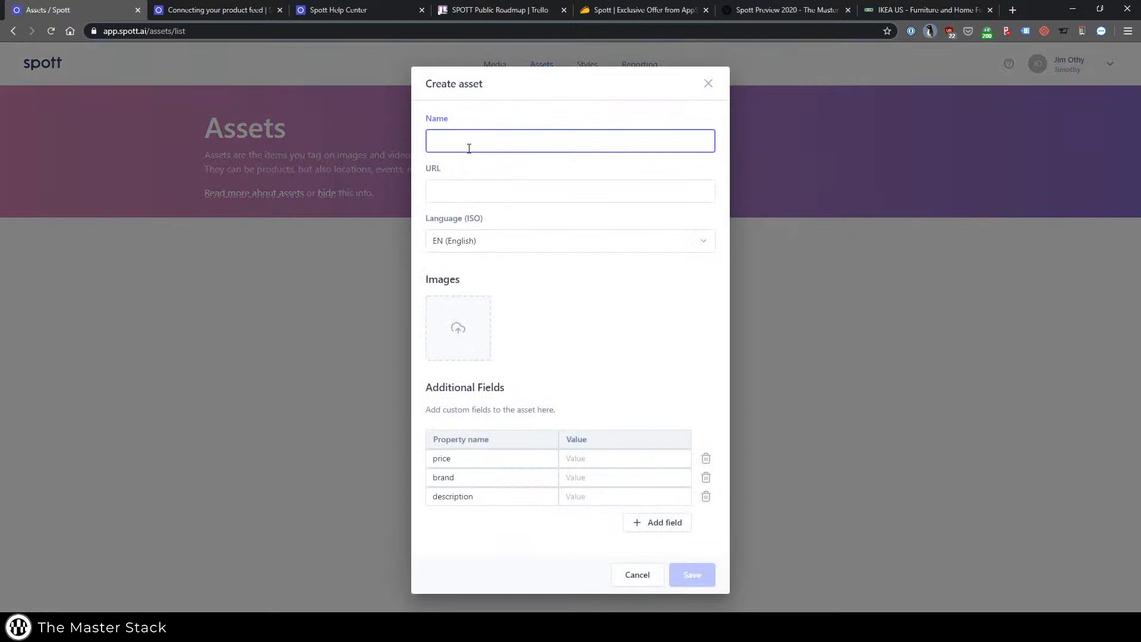
type("Random Product 1")
key("Tab")
type("https://www.masterstack.net/productone")
left_click(621, 458)
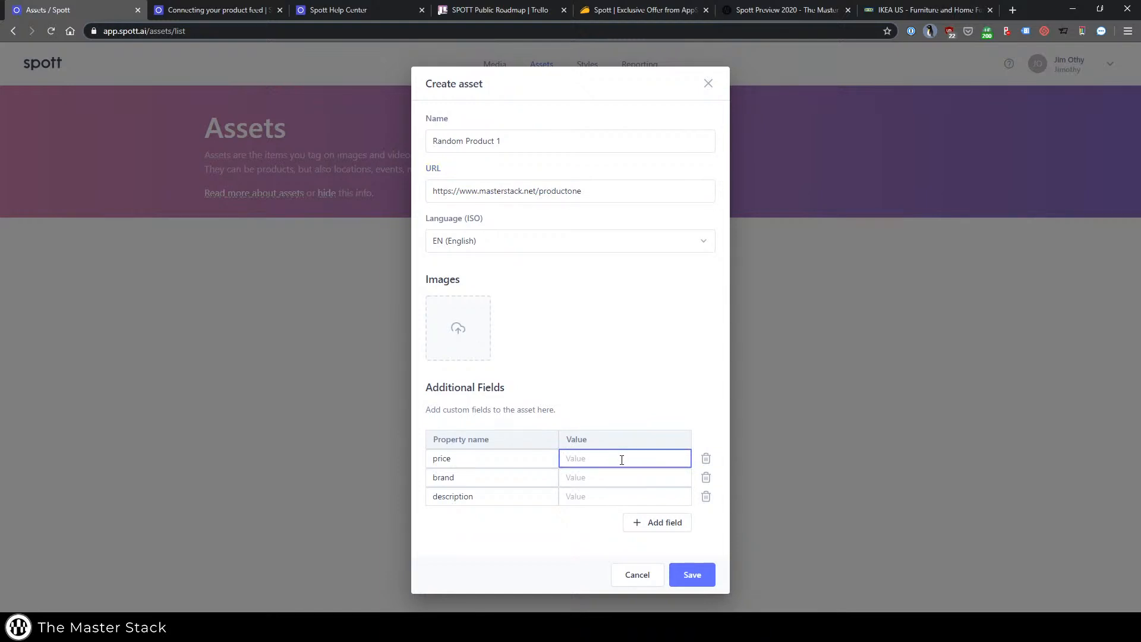
left_click(614, 478)
left_click(692, 575)
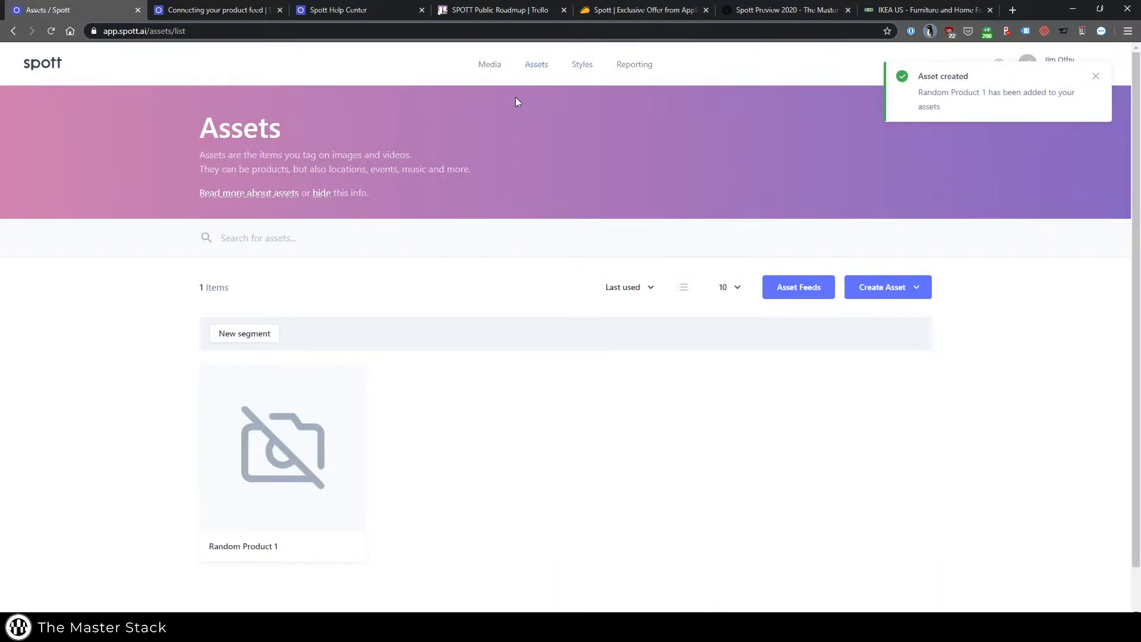
Add blue-velvet-sofa-living-room-1534263798.png to the media library and open it in the tagger.
left_click(490, 64)
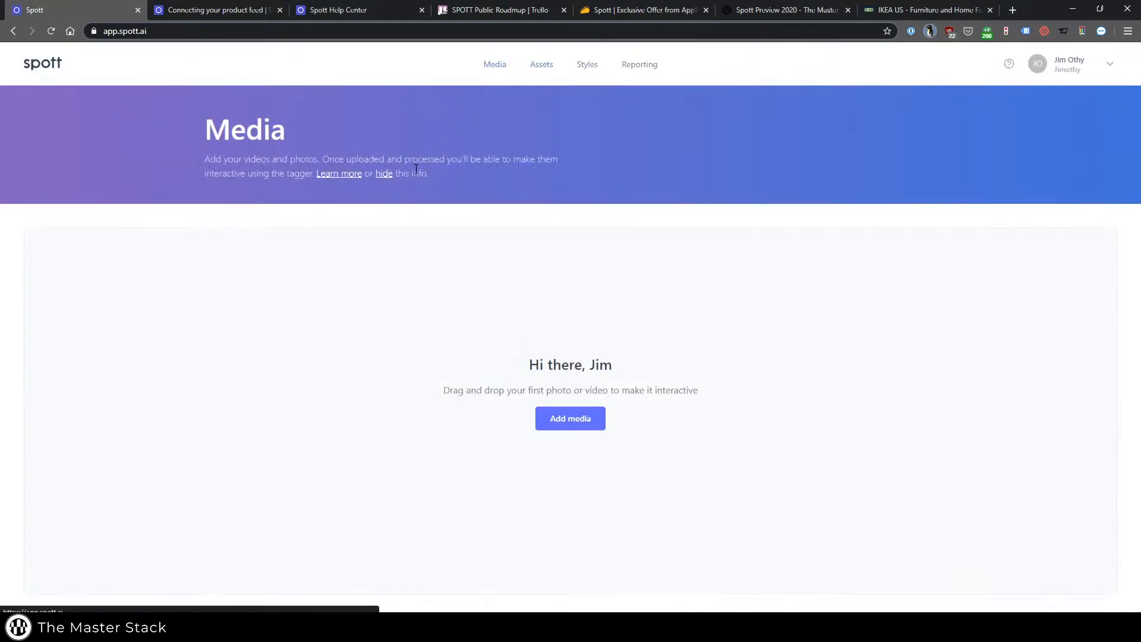
left_click(591, 418)
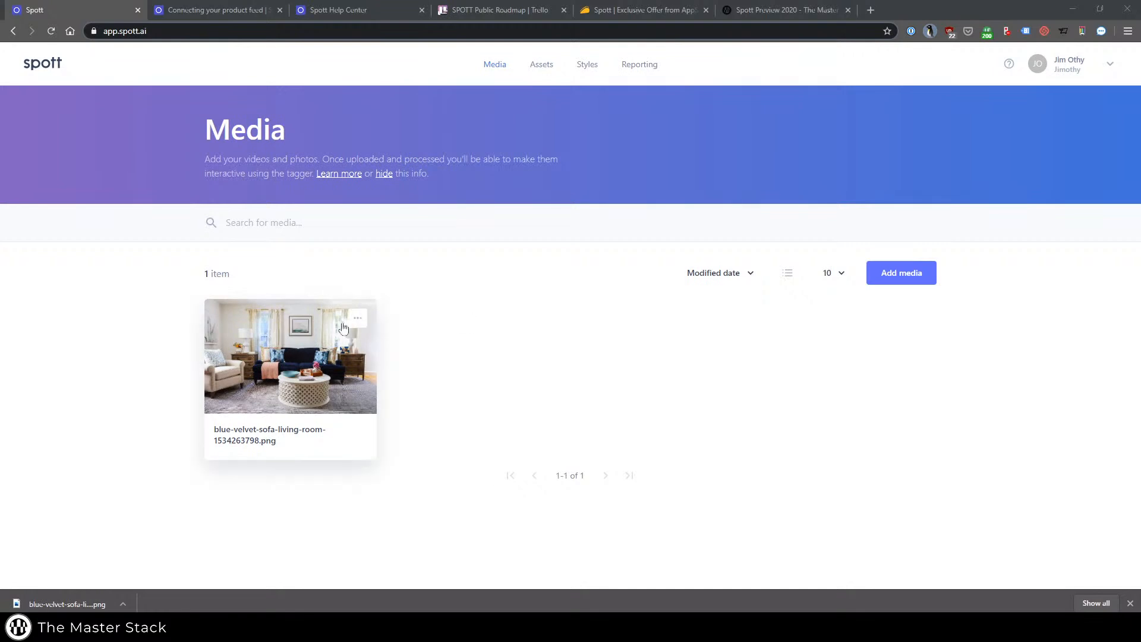
left_click(277, 350)
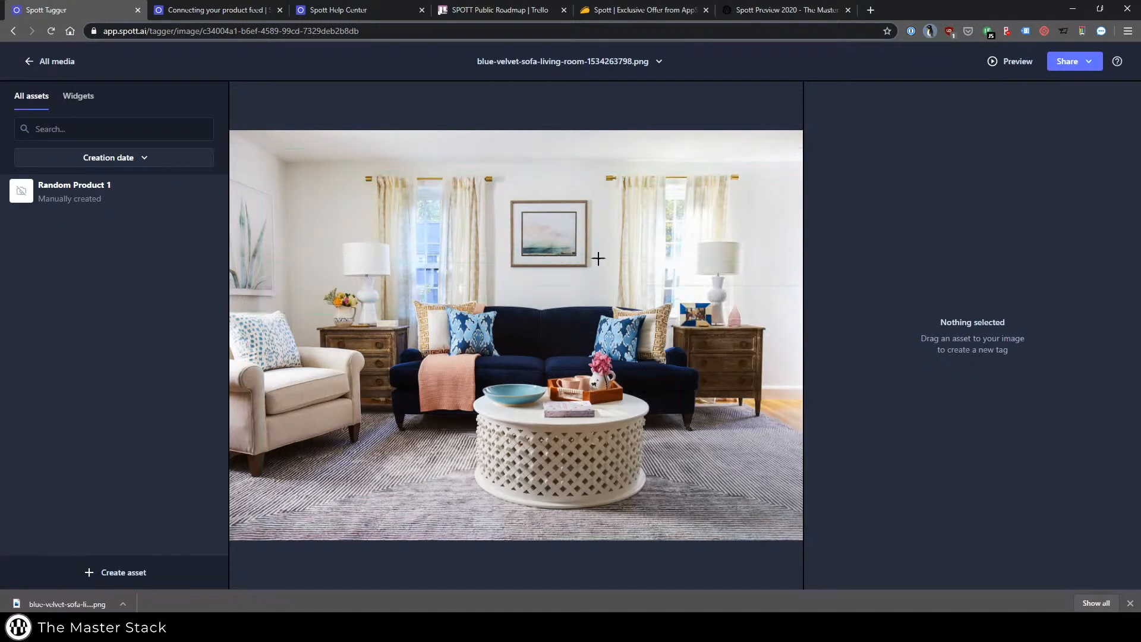
Browse the Blox and Nova widget sets and the widget categories, and return to the list of assets.
left_click(78, 97)
left_click(165, 138)
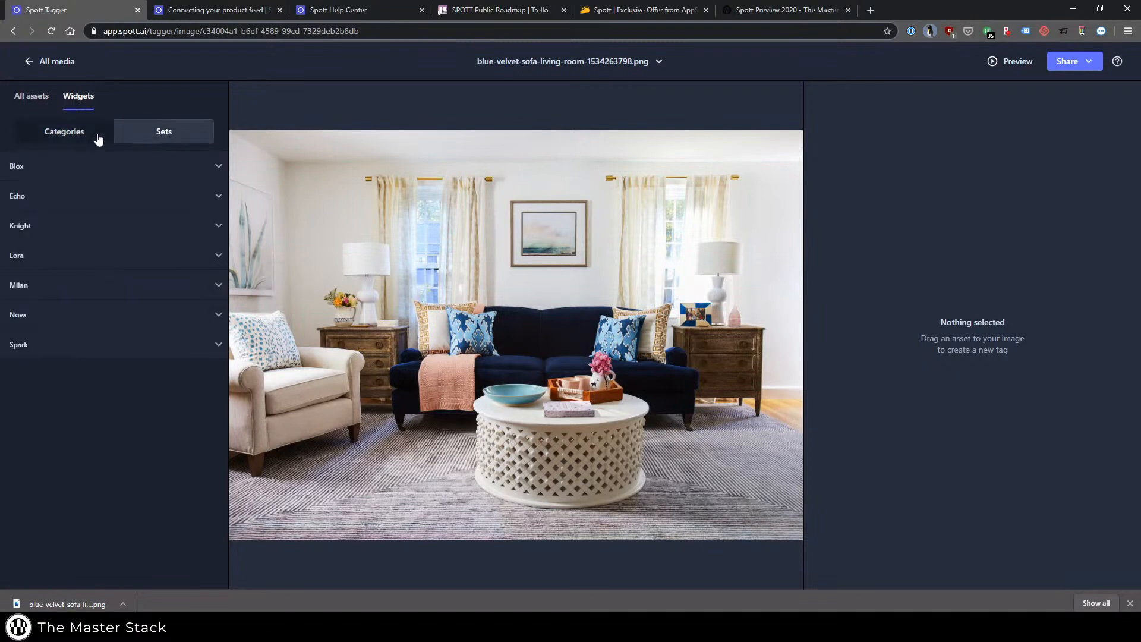
left_click(156, 166)
left_click(155, 166)
left_click(178, 314)
left_click(161, 315)
left_click(68, 134)
left_click(33, 95)
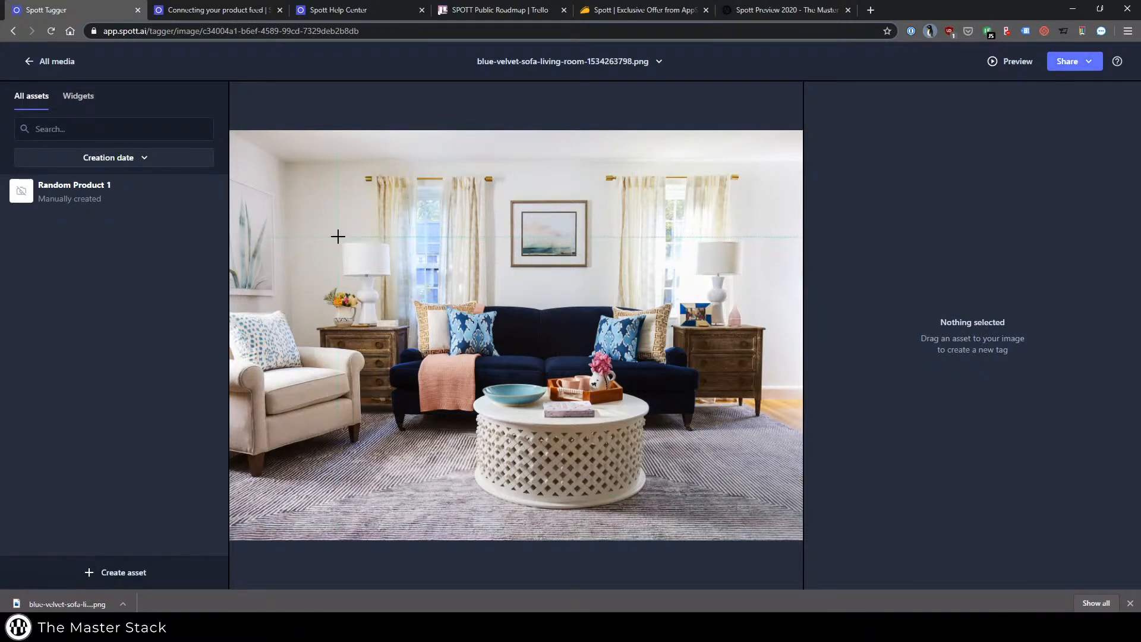
Draw a tag around the lamp beside the armchair and assign Random Product 1 to it.
left_click_drag(392, 278, 397, 333)
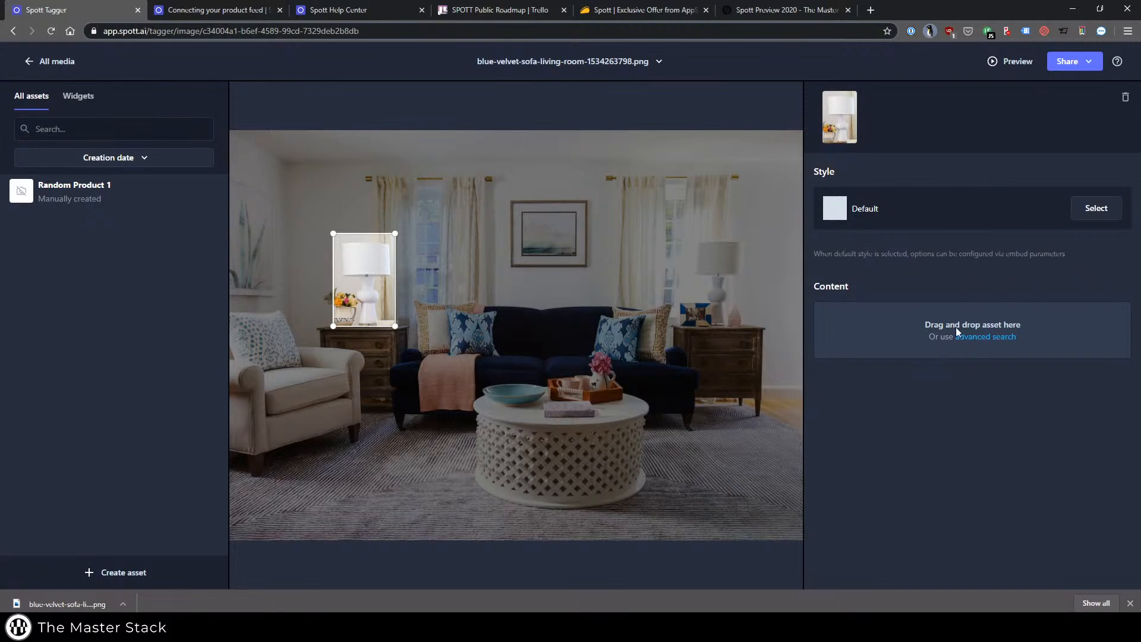
left_click(74, 190)
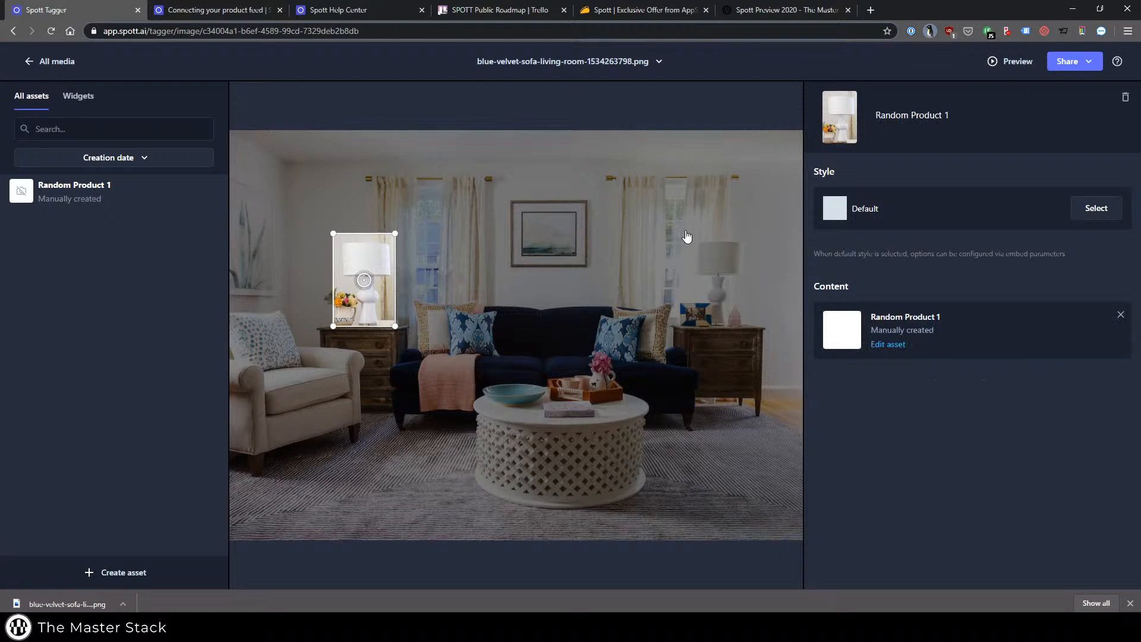
left_click(538, 207)
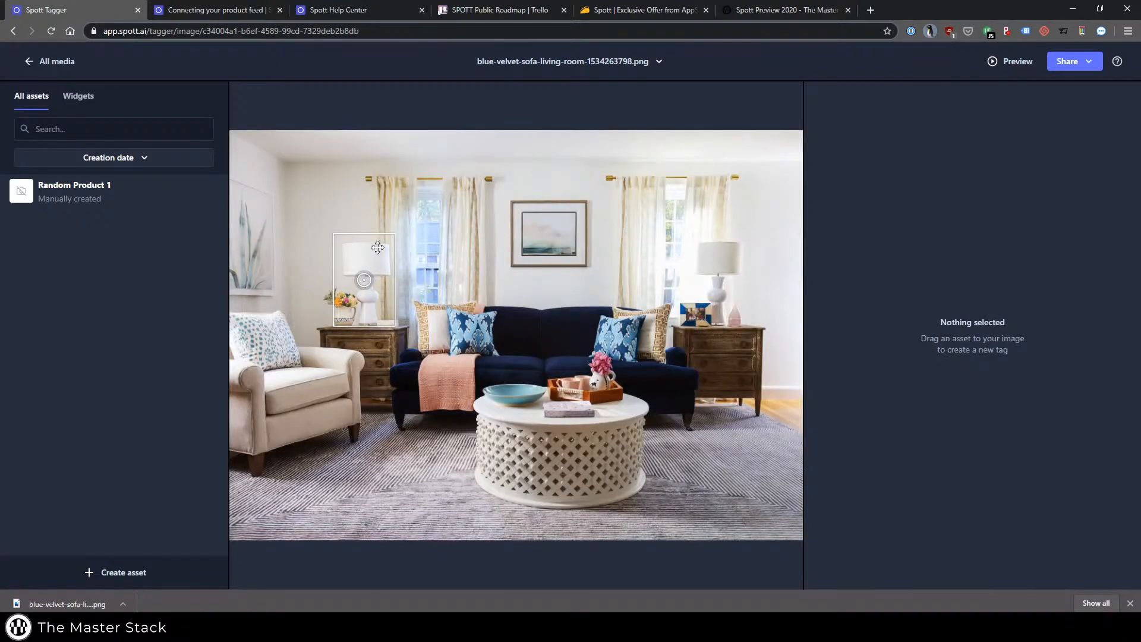
Tag the blue bowl on the coffee table and the framed wall picture with Random Product 1.
left_click_drag(471, 369, 549, 412)
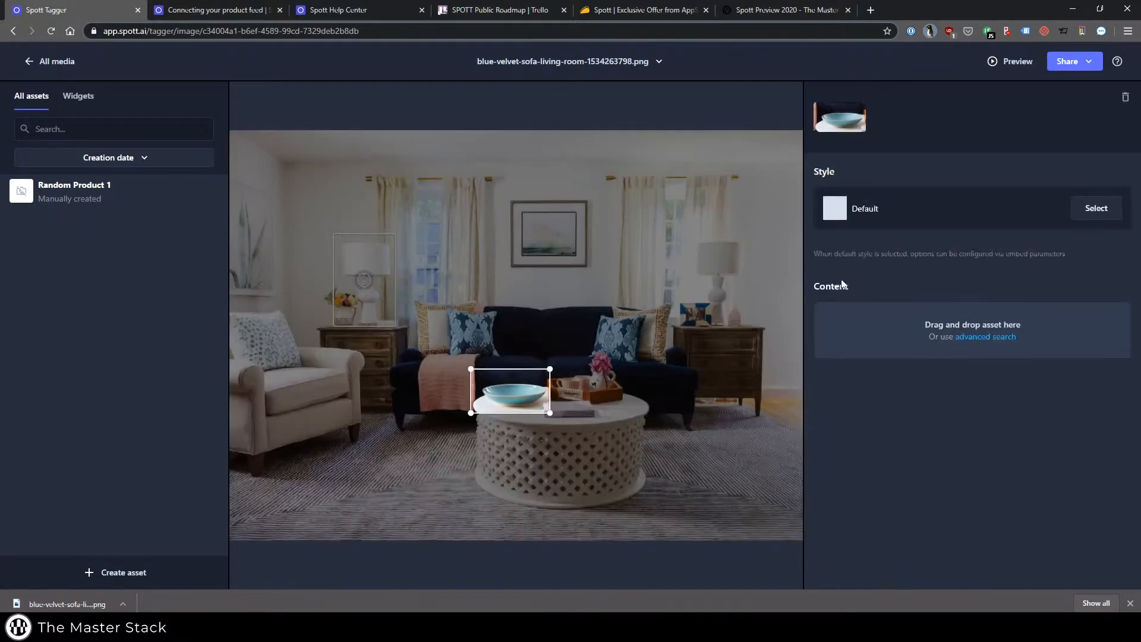
left_click(642, 280)
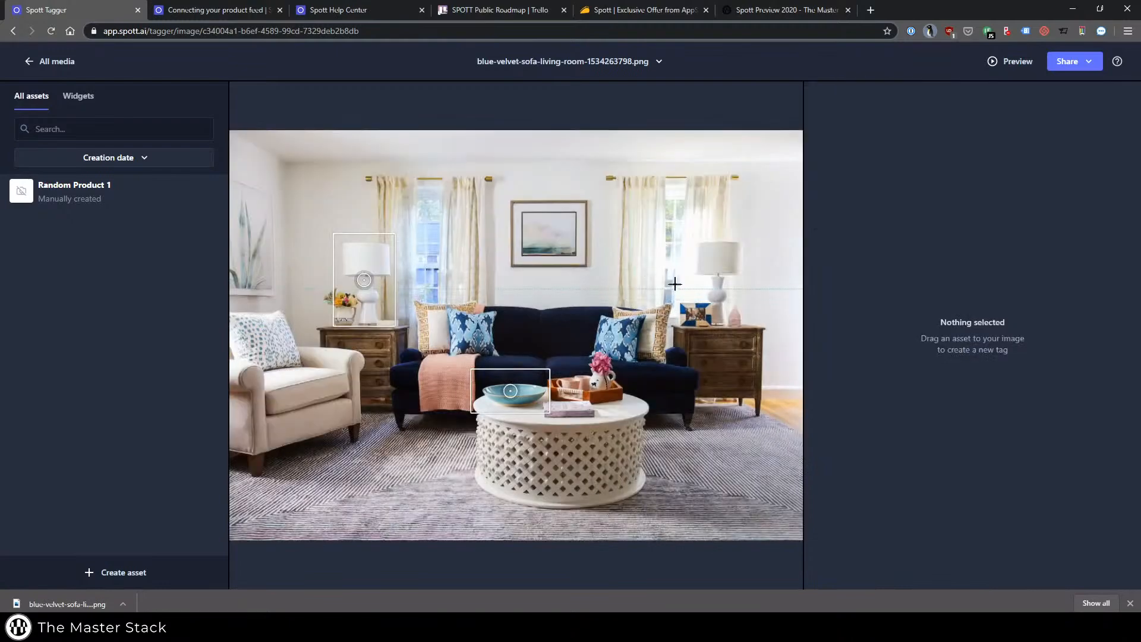
left_click_drag(505, 193, 596, 269)
left_click_drag(66, 191, 929, 324)
left_click(641, 333)
Try to apply a Closet with popup dialog widget from the Asset category to the framed picture's tag.
left_click(78, 98)
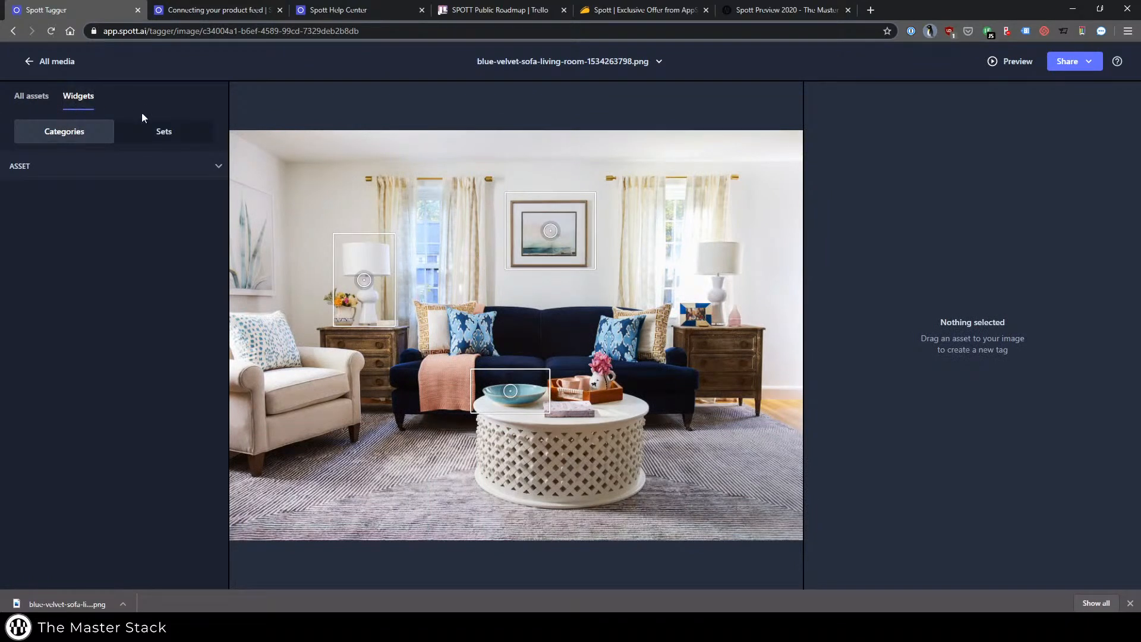
left_click(102, 168)
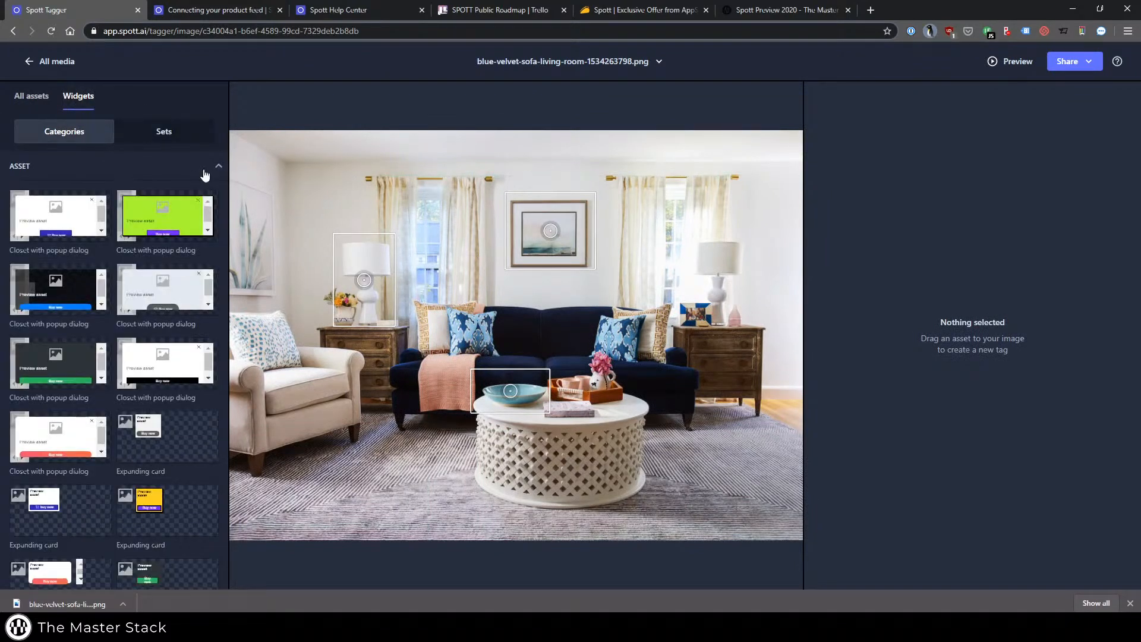
left_click_drag(44, 216, 521, 228)
scroll(219, 238, "down", 3)
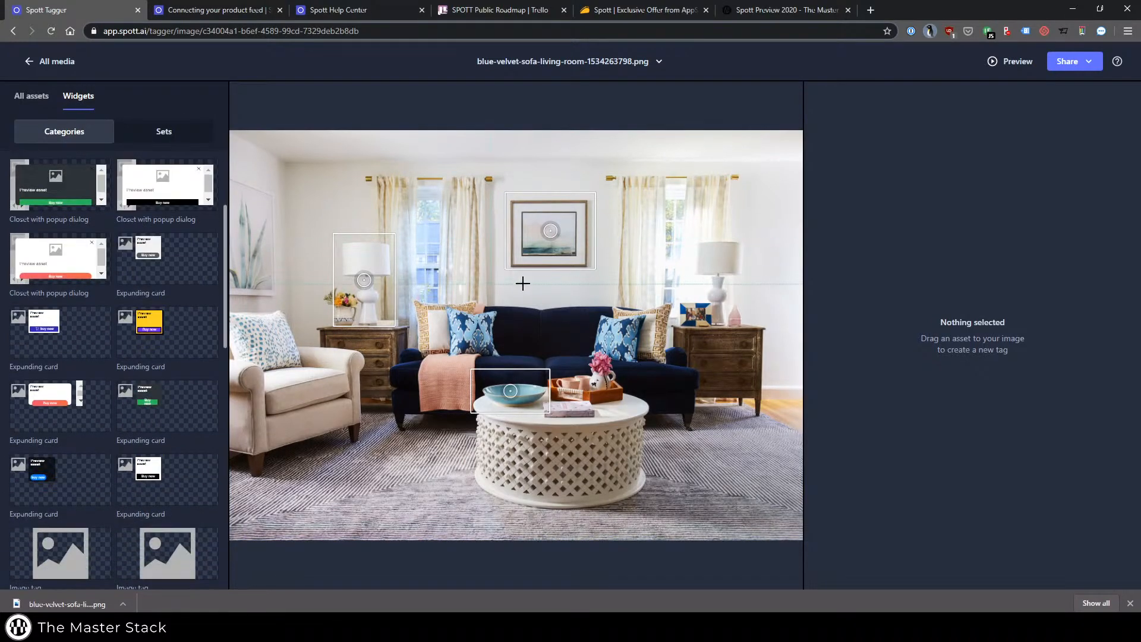
Preview the tagged image in the embed dialog and compare the JavaScript embed, iFrame embed and share link versions.
left_click(1014, 65)
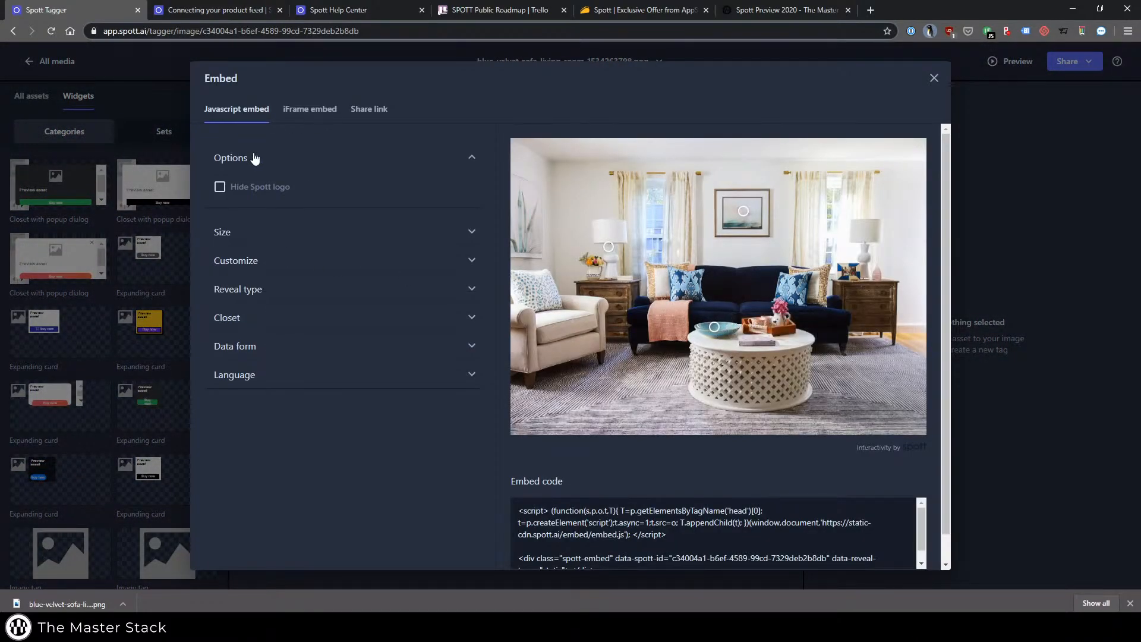
left_click(309, 109)
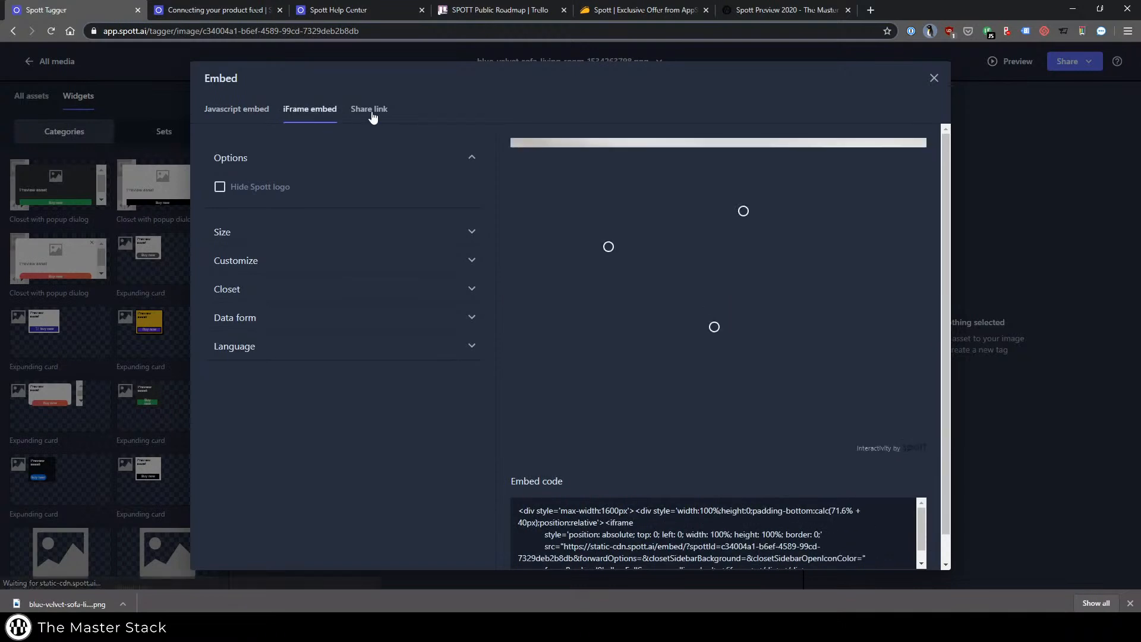
left_click(370, 113)
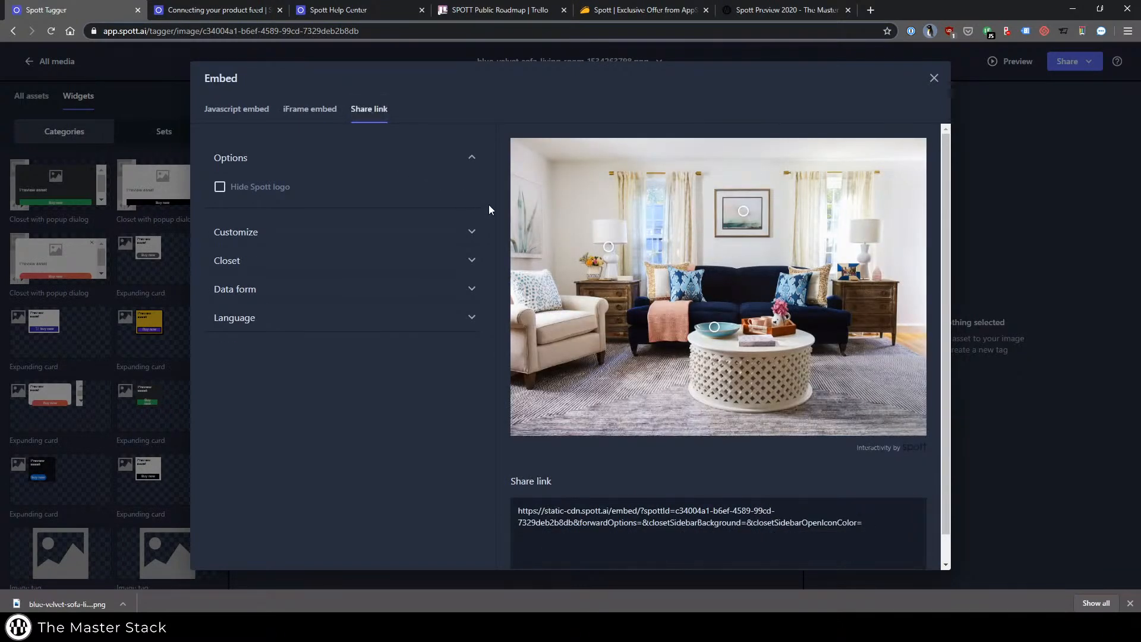
left_click(236, 111)
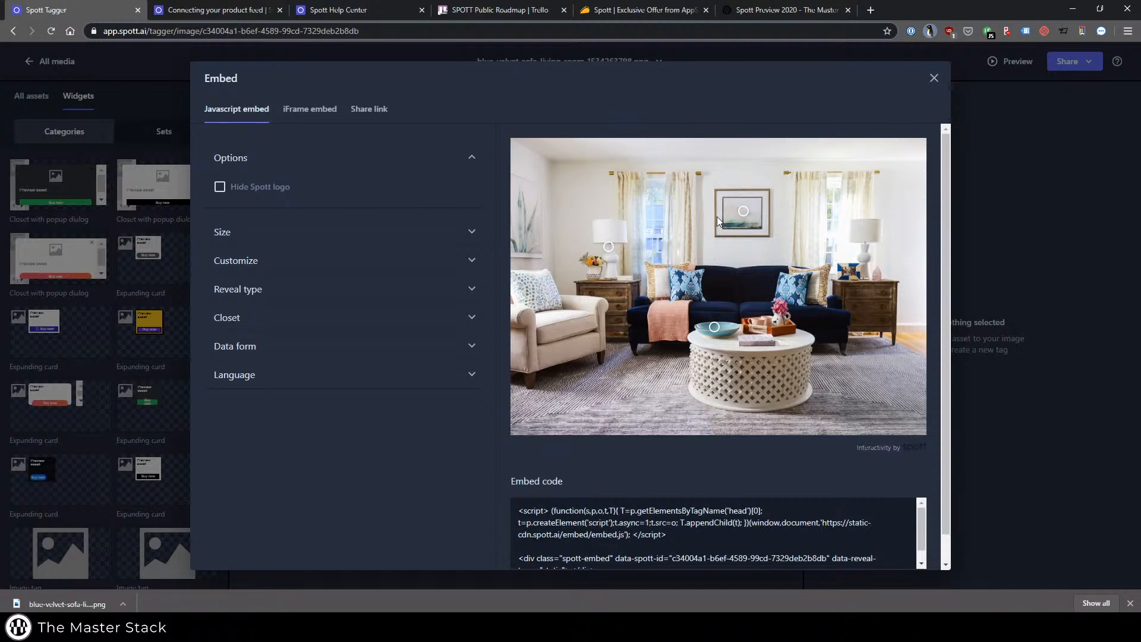
mouse_move(750, 213)
Hide the Spott logo and set the reveal type to Bubbles for the JavaScript embed.
left_click(220, 188)
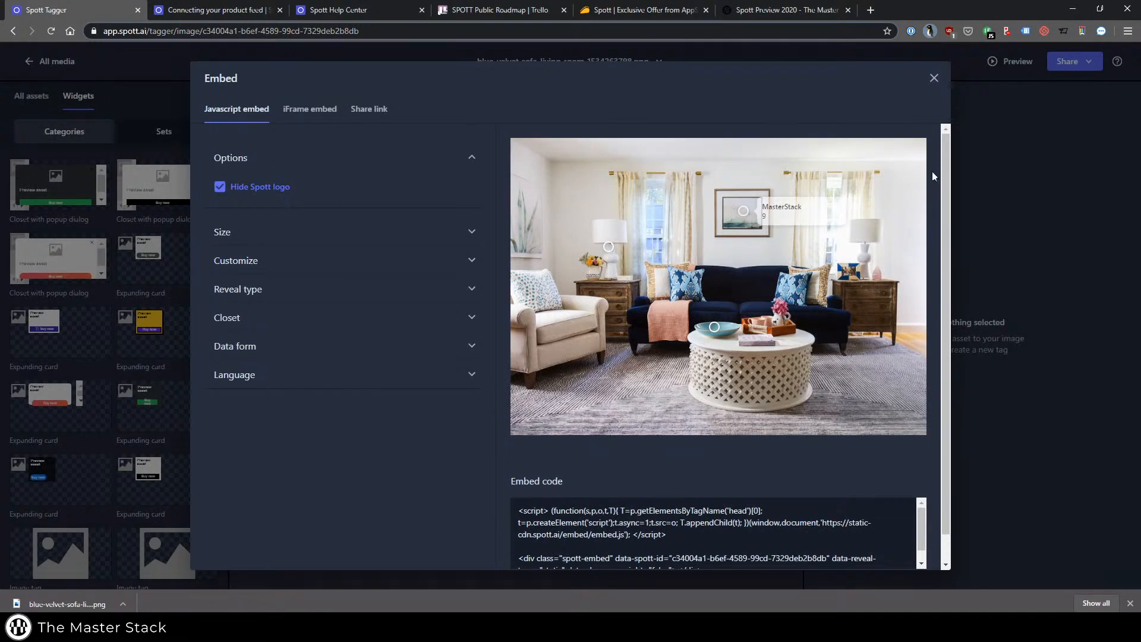
scroll(324, 206, "down", 1)
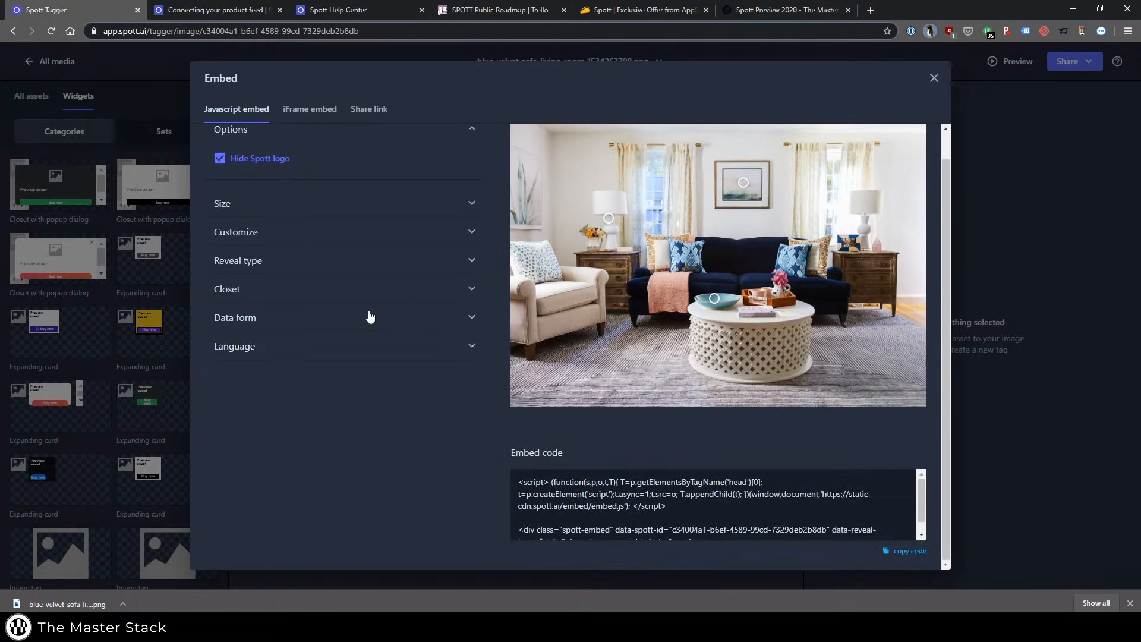
left_click(300, 347)
left_click(327, 348)
left_click(324, 217)
left_click(322, 270)
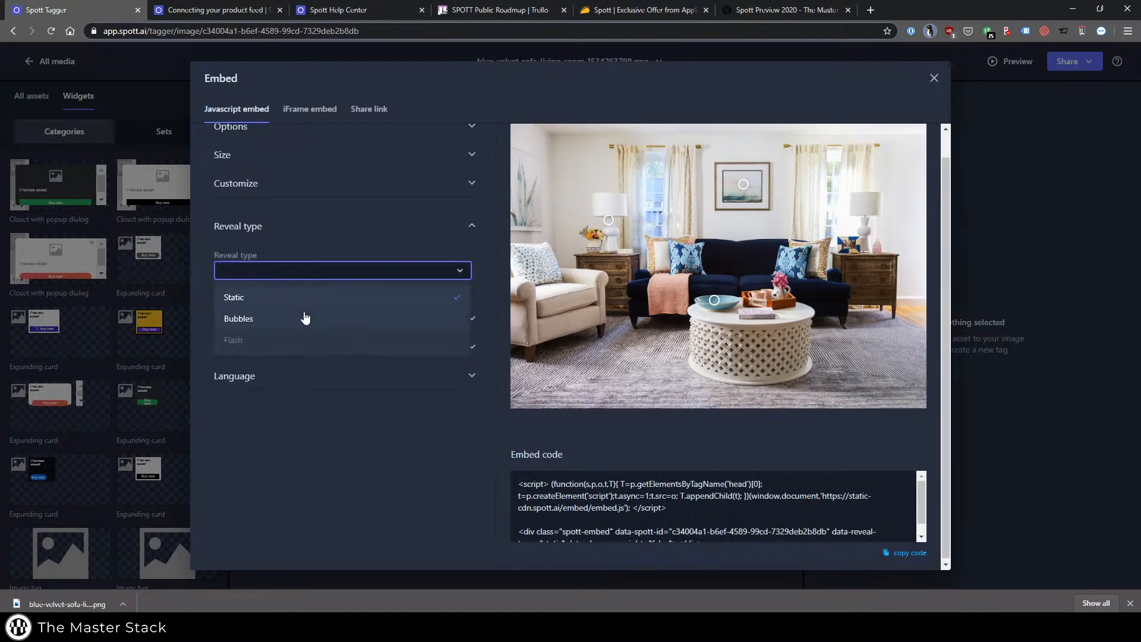
left_click(303, 316)
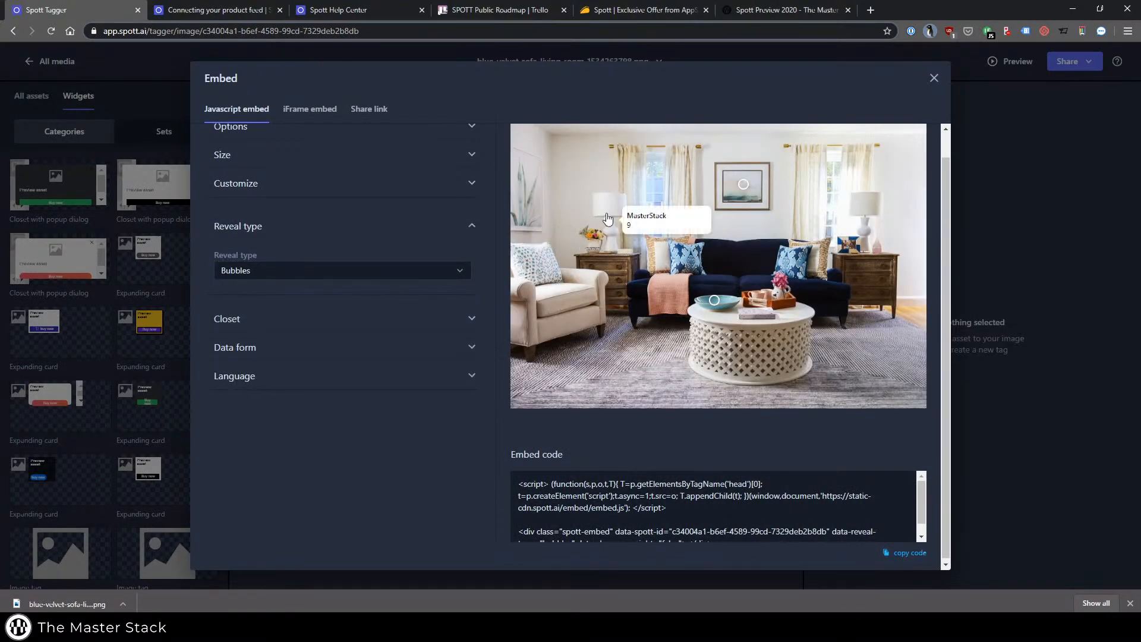
Test the lamp tag's link in the preview, try the Flash reveal type and set the reveal type to Static.
left_click(659, 220)
key("ctrl+w")
left_click(395, 273)
left_click(297, 332)
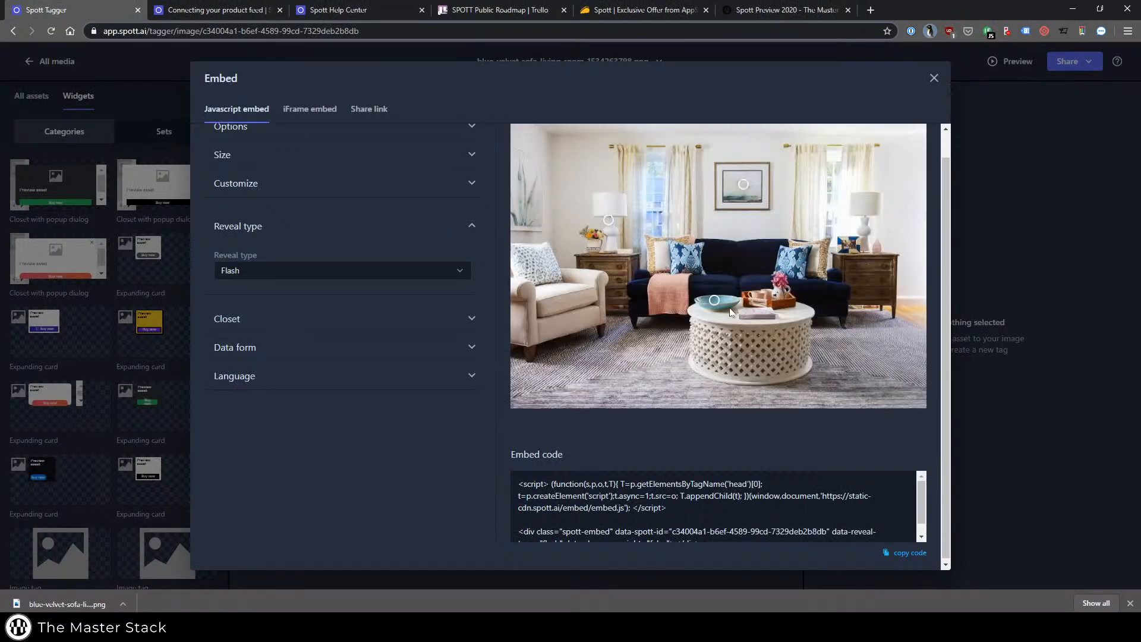
left_click(357, 271)
left_click(356, 287)
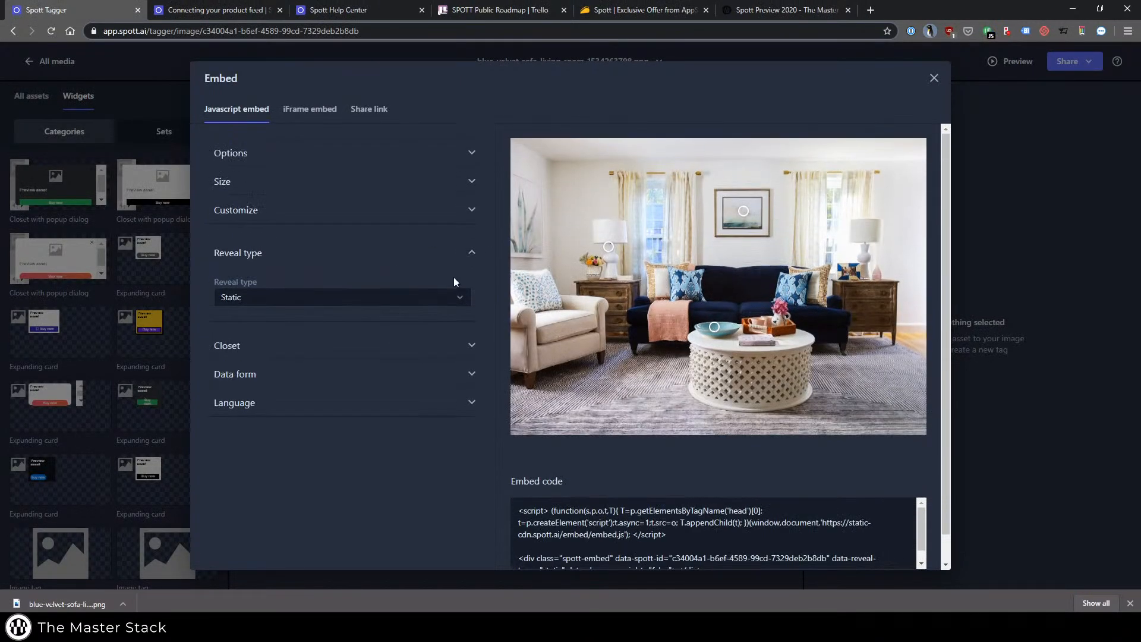
Close the embed dialog and apply the Blox set's Expanding card widget to the lamp tag.
left_click(133, 141)
left_click(135, 139)
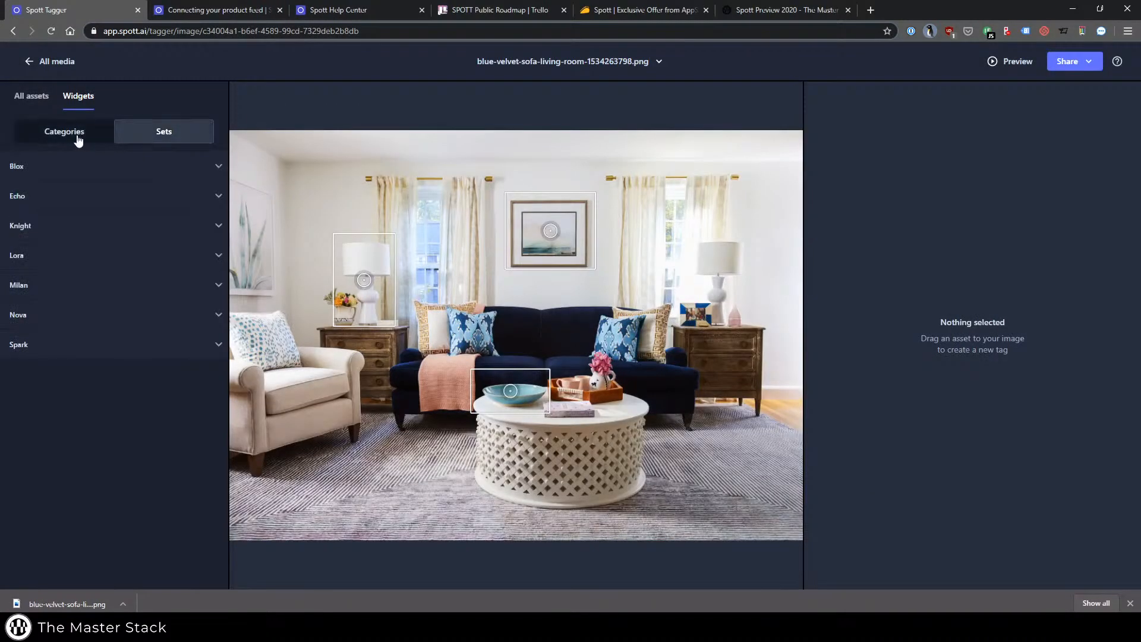
left_click(51, 168)
left_click_drag(53, 225, 374, 285)
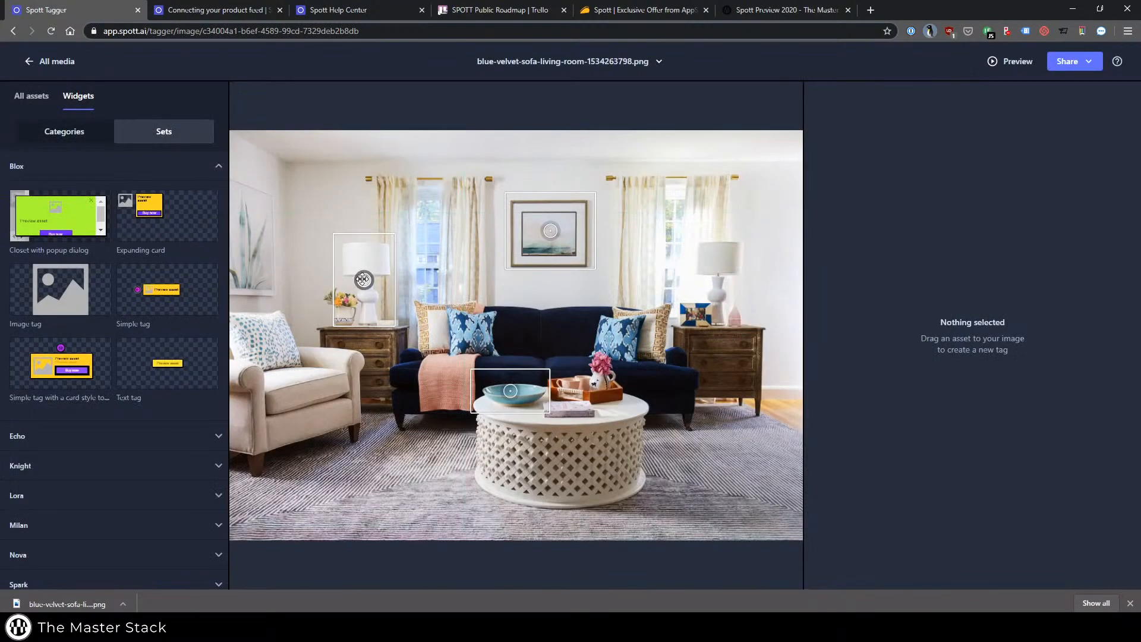
left_click_drag(148, 214, 364, 278)
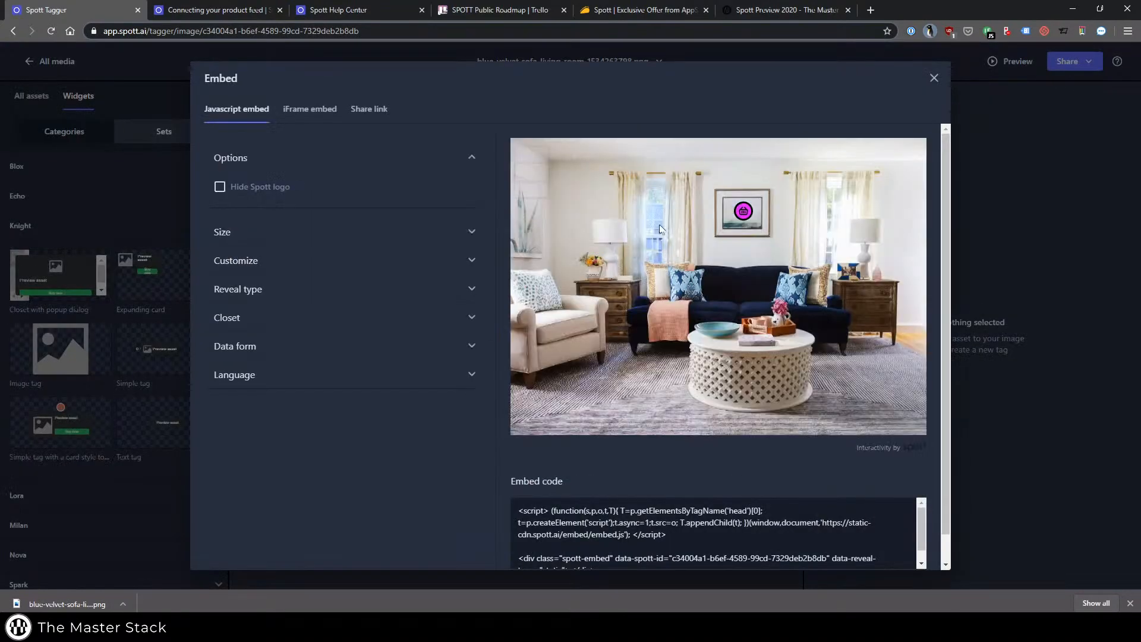
Close the embed preview and browse the selectable styles for the bowl tag and the lamp tag.
left_click(1017, 200)
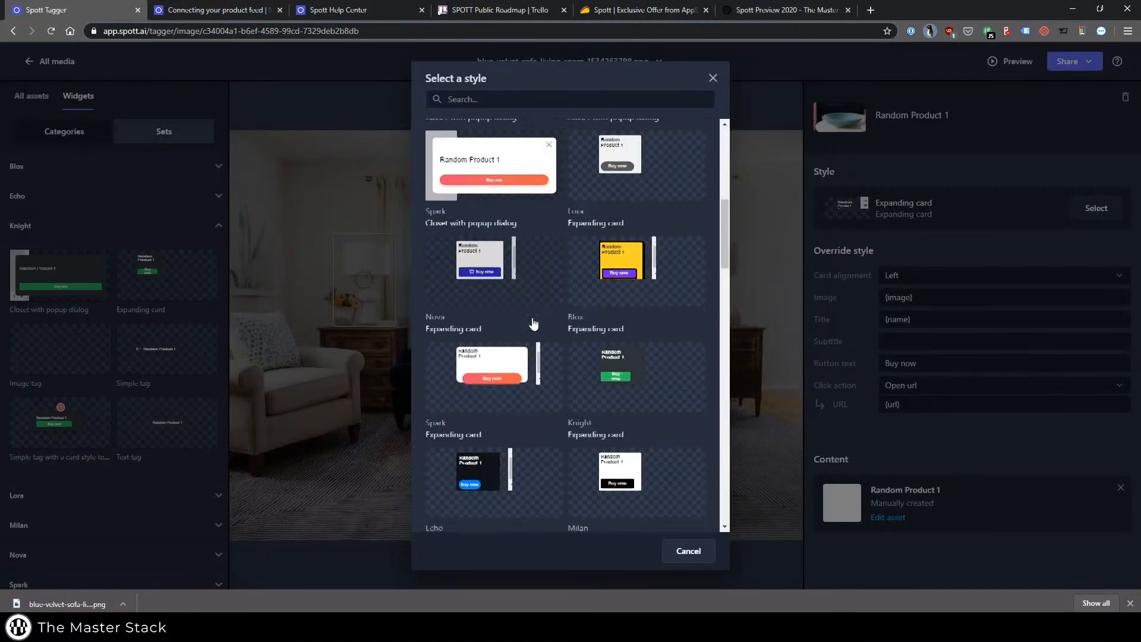
scroll(533, 323, "down", 2)
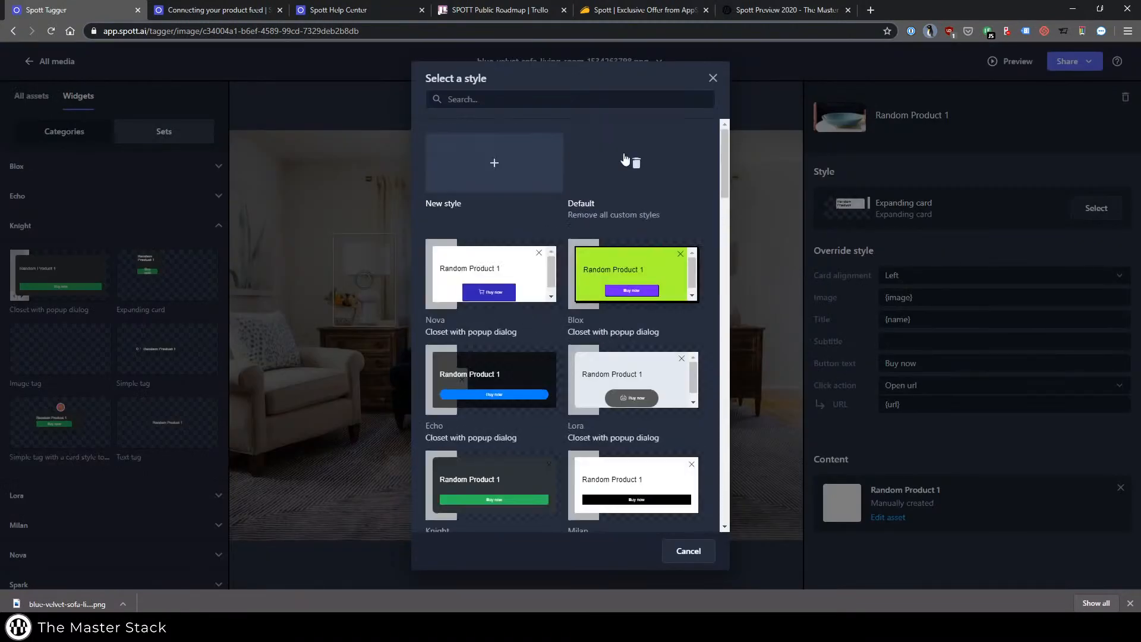
left_click(377, 249)
left_click(377, 250)
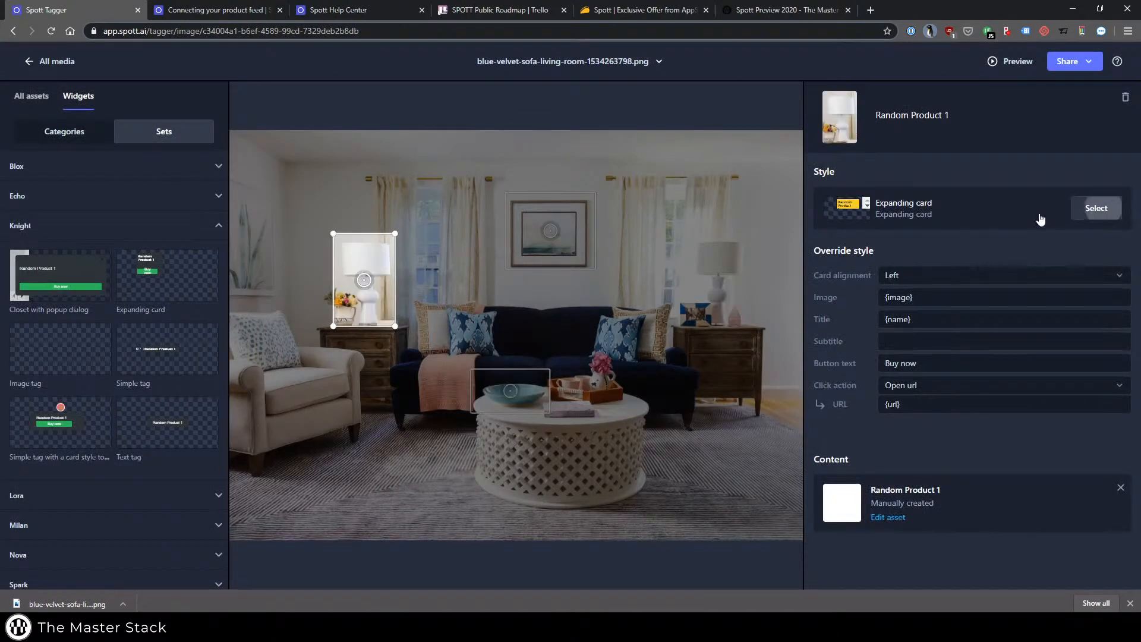
left_click(1093, 209)
left_click(466, 178)
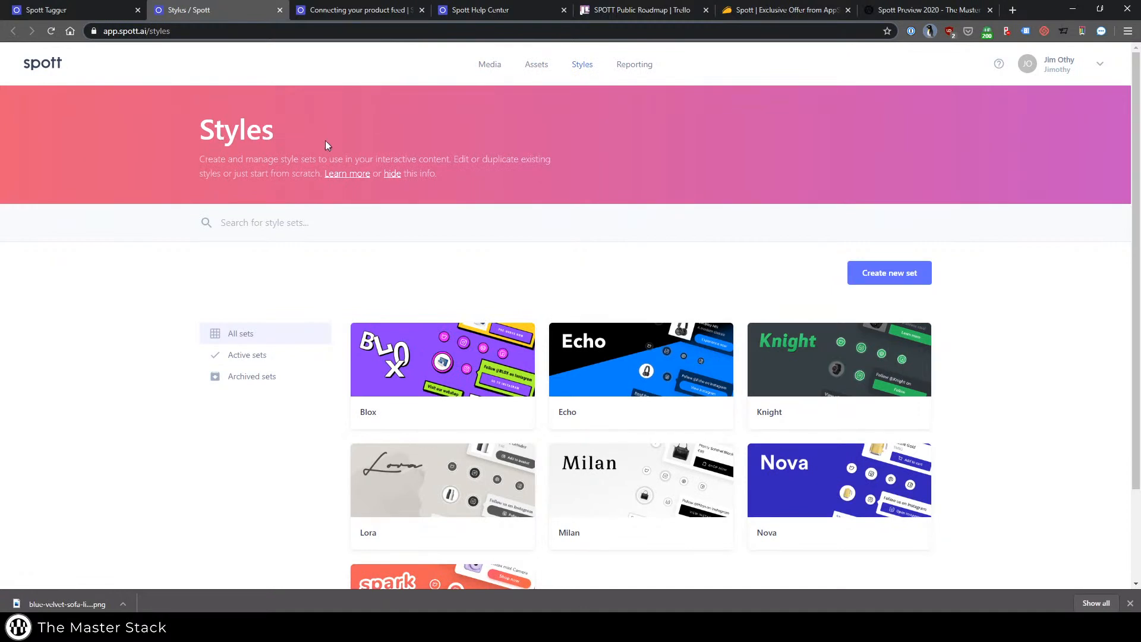
Review the style sets on the Styles page, filter them to active sets and check the Blox and Echo set options.
scroll(909, 333, "down", 2)
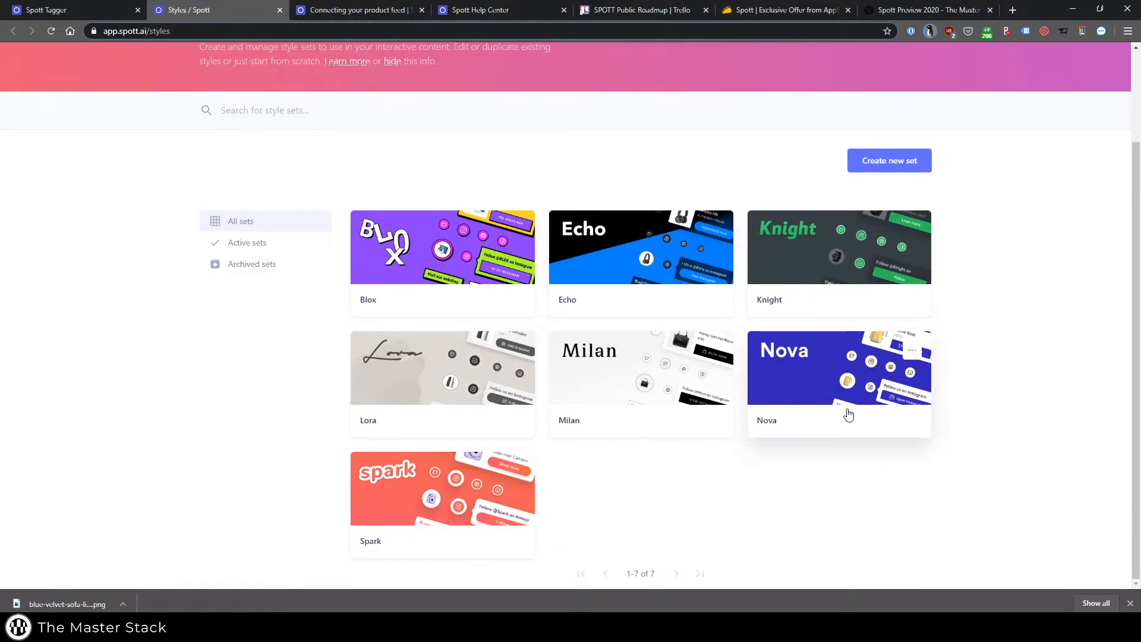
left_click(244, 250)
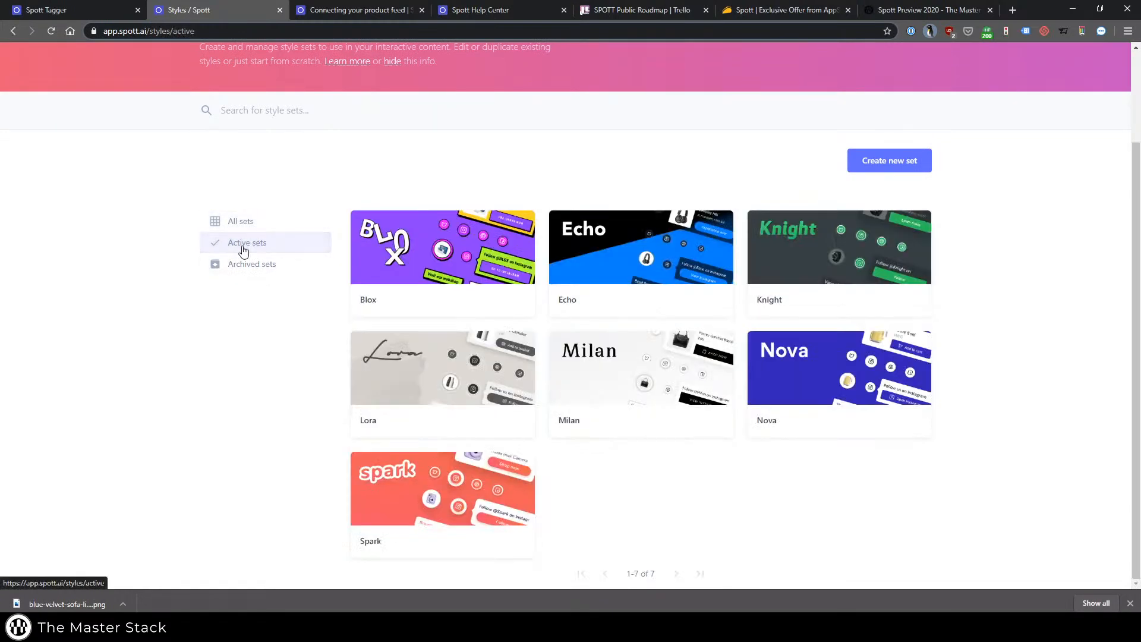
left_click(514, 230)
left_click(514, 231)
scroll(515, 235, "up", 2)
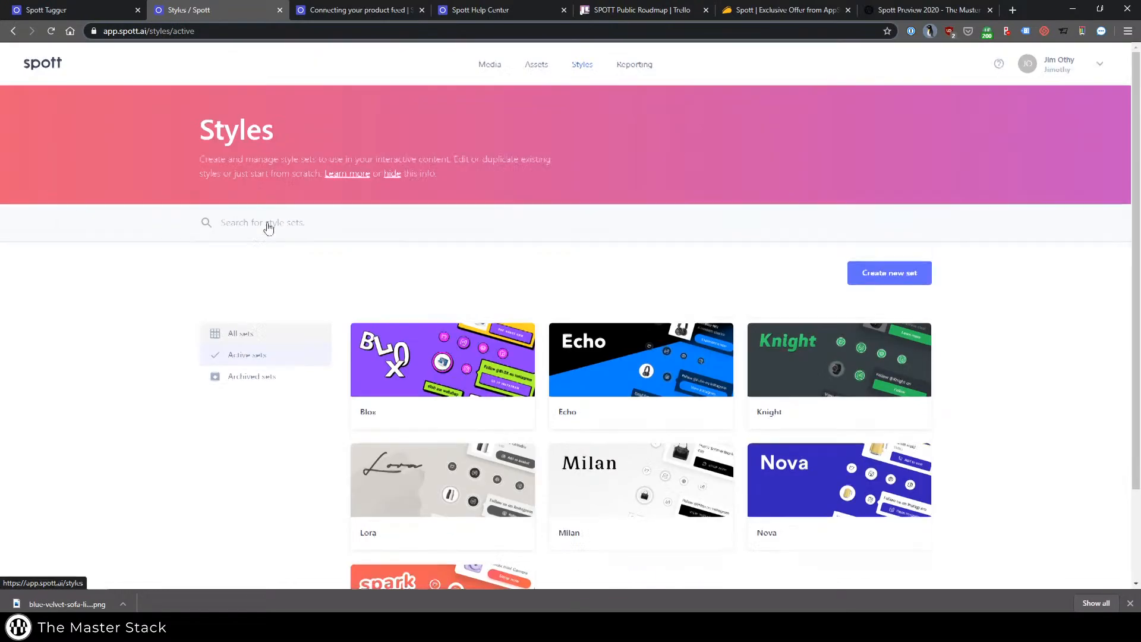
left_click(714, 343)
left_click(487, 247)
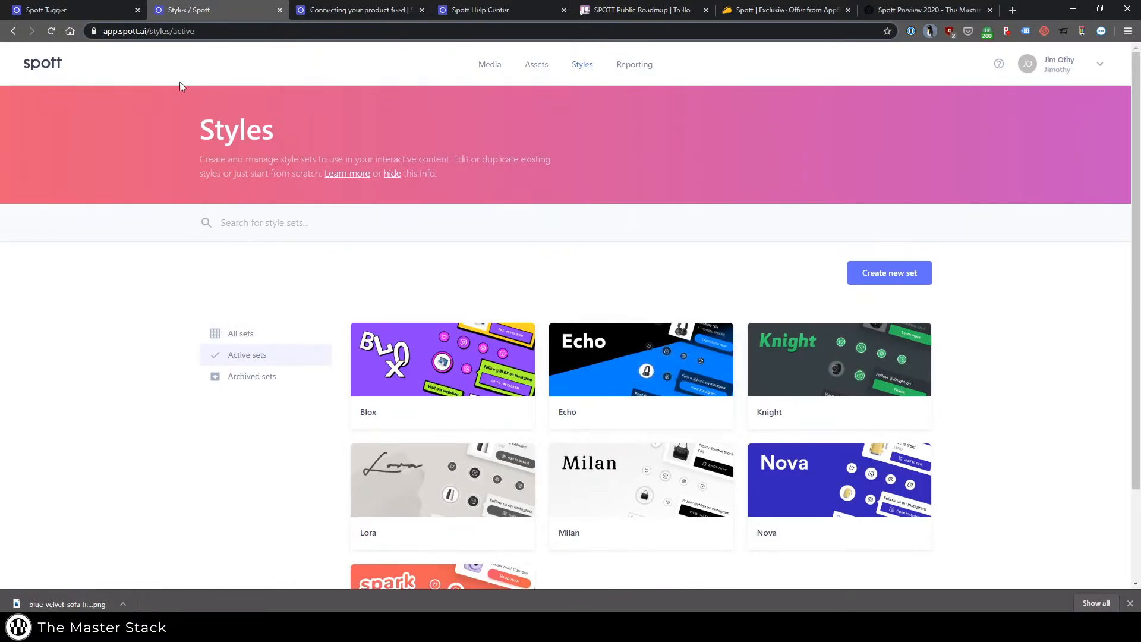
Return to the Spott tagger and select the framed picture's tag to examine its style settings.
left_click(77, 9)
left_click(361, 207)
left_click(369, 194)
left_click(551, 231)
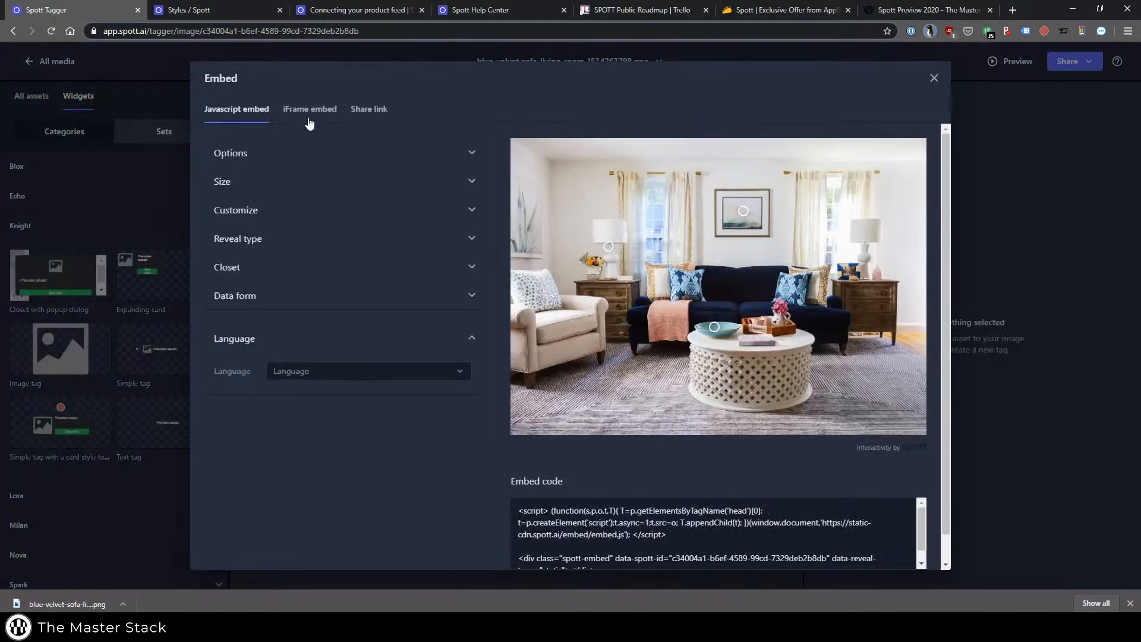
Review the iFrame embed's Customize, Closet and Data form settings, close the dialog and open the image's sharing options.
left_click(309, 113)
left_click(280, 232)
left_click(272, 289)
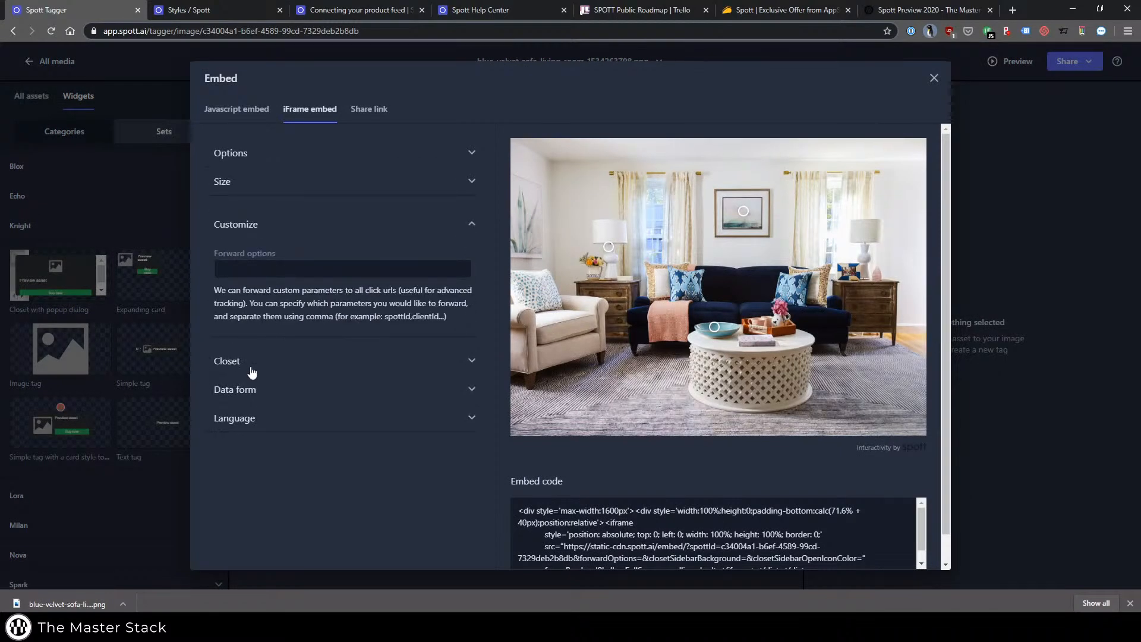
left_click(252, 371)
left_click(259, 389)
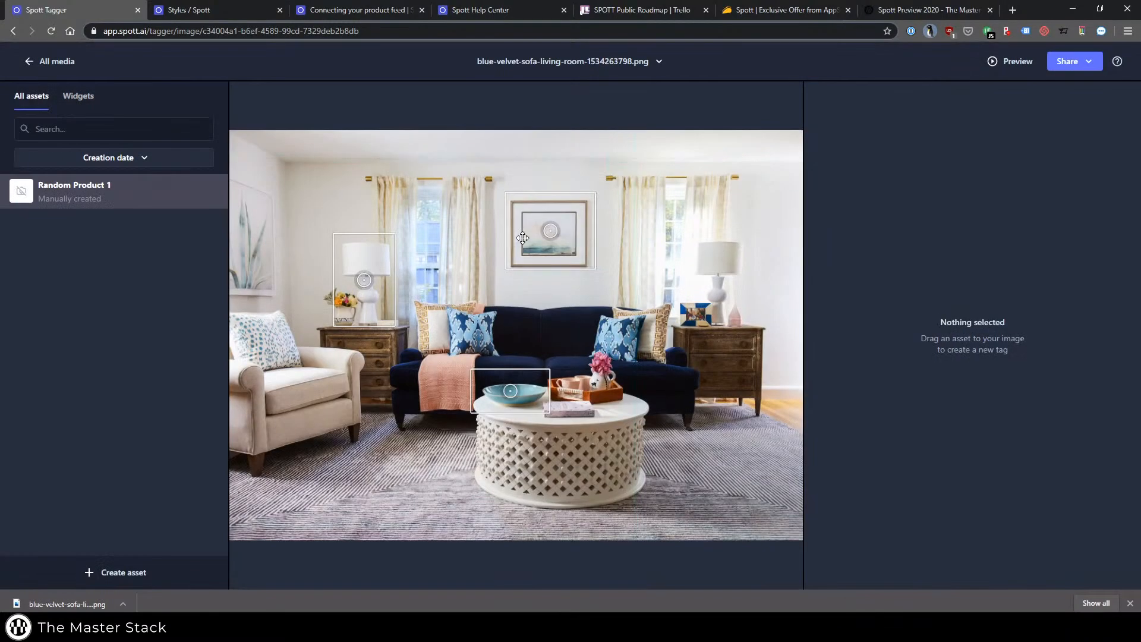
left_click(1090, 63)
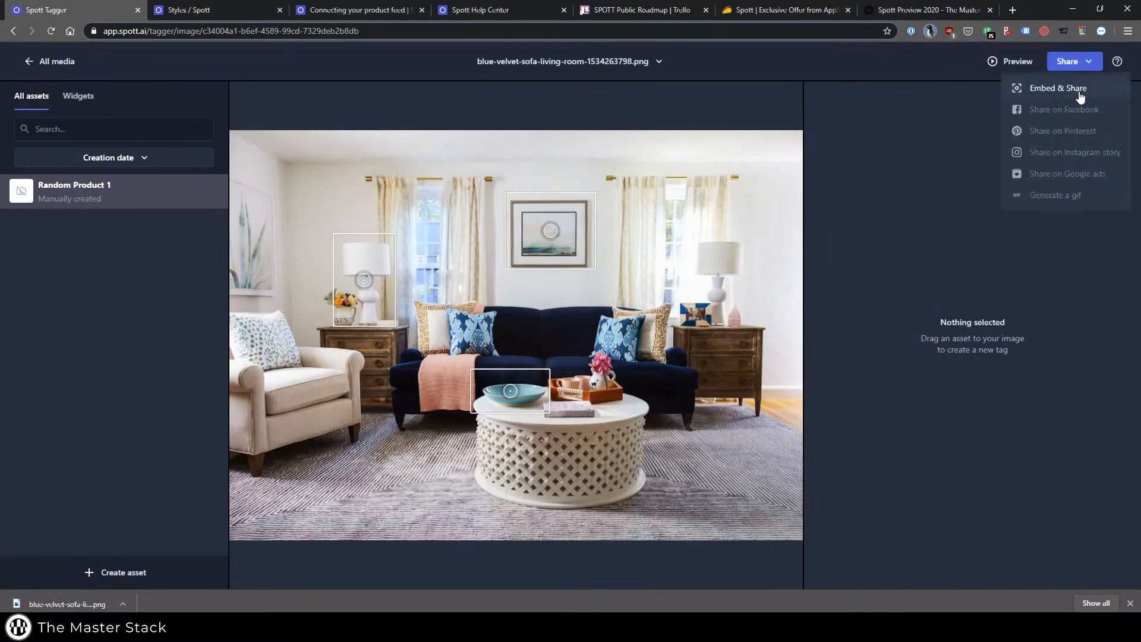
Open the image's Embed & Share dialog, review the Javascript embed's Customize and Reveal type settings, and close the dialog.
left_click(1082, 91)
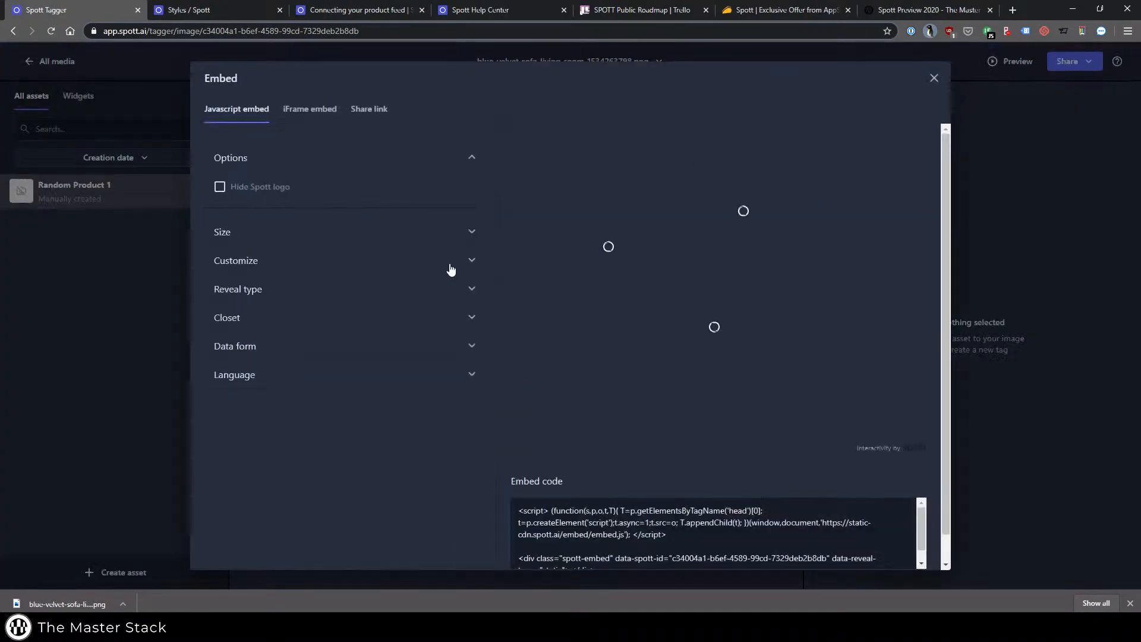
left_click(386, 256)
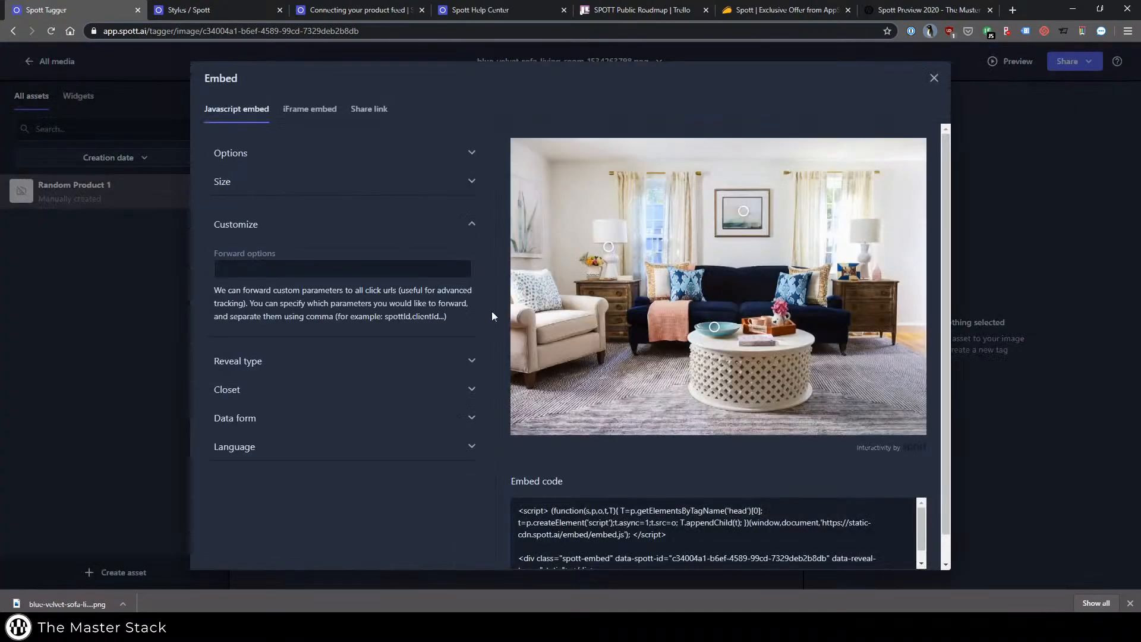
left_click(330, 361)
left_click(331, 347)
left_click(260, 411)
left_click(97, 366)
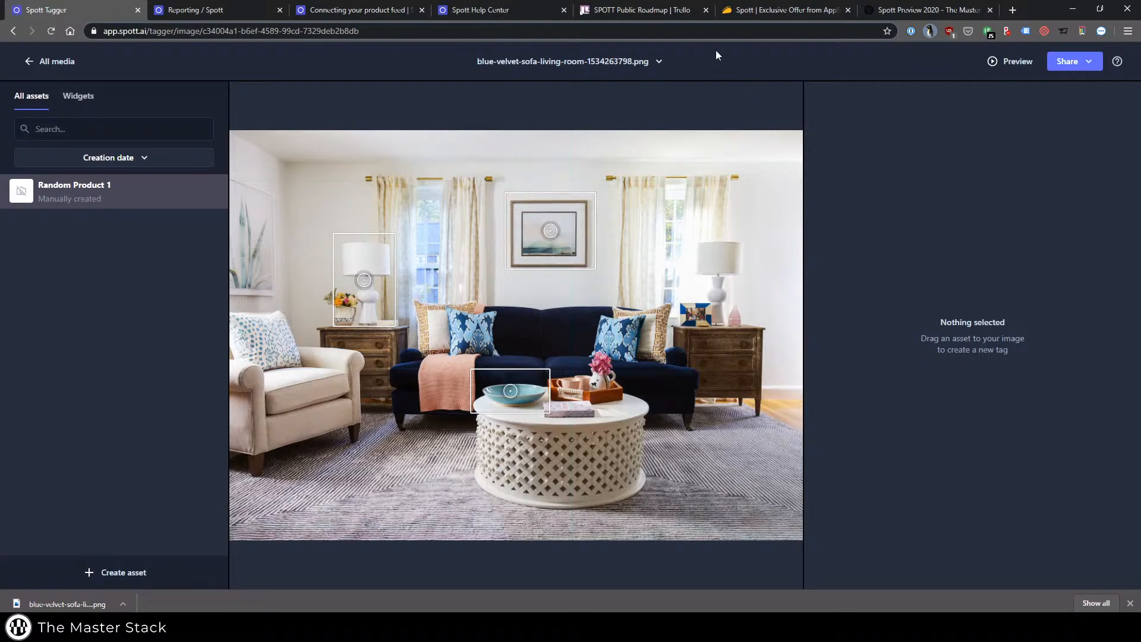
Select the framed picture's tag to check its style and review the full list of style sets on the Styles page.
left_click(551, 230)
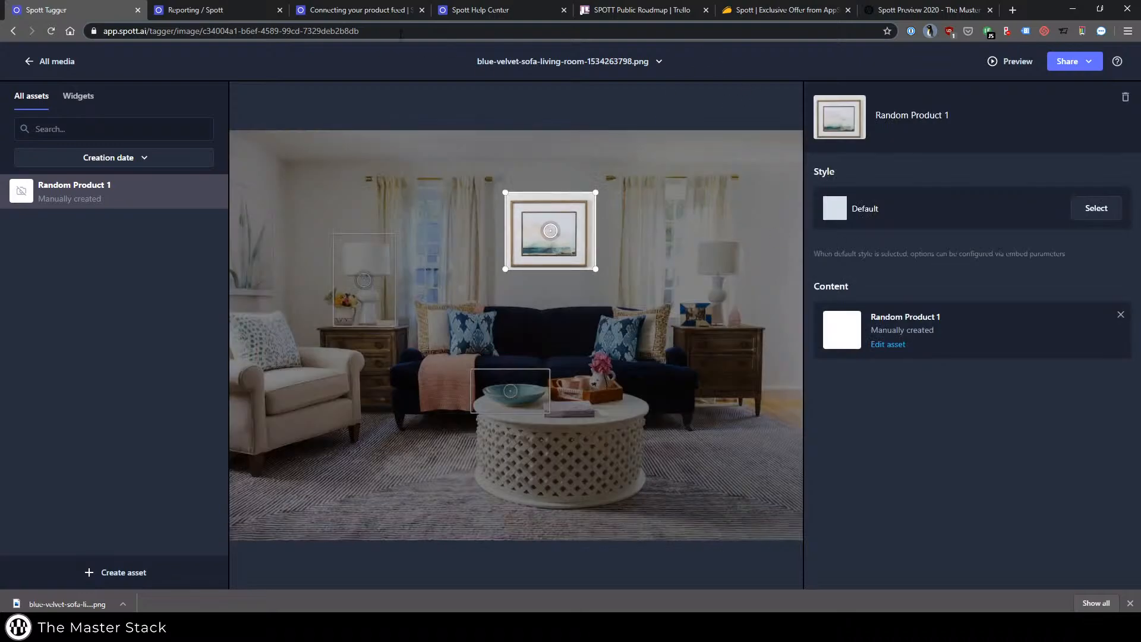
left_click(255, 10)
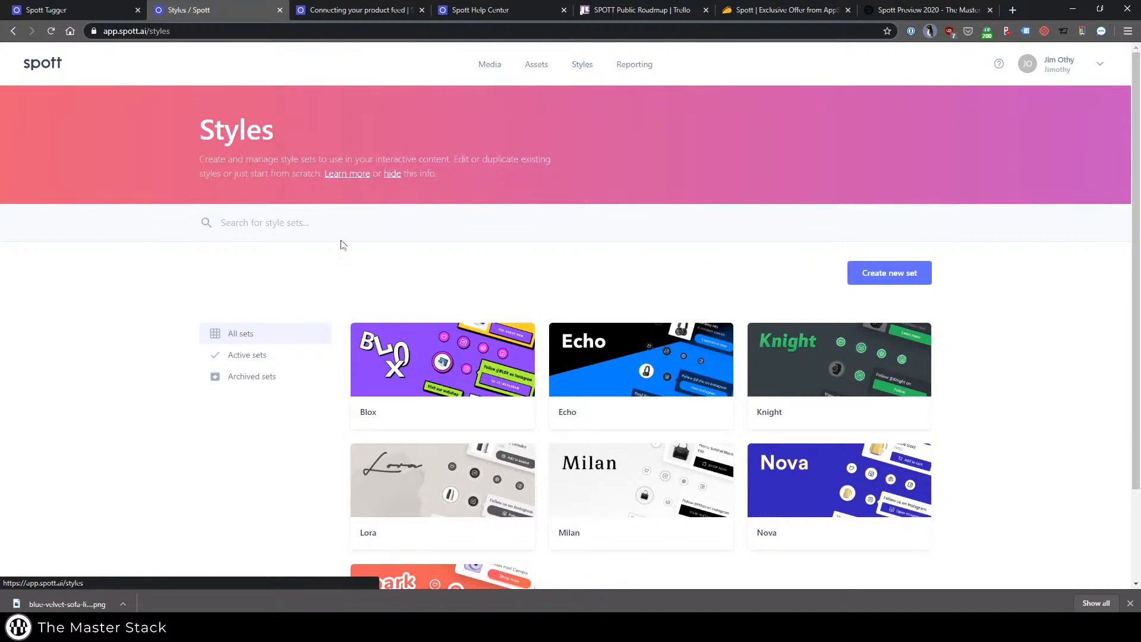
scroll(401, 322, "down", 2)
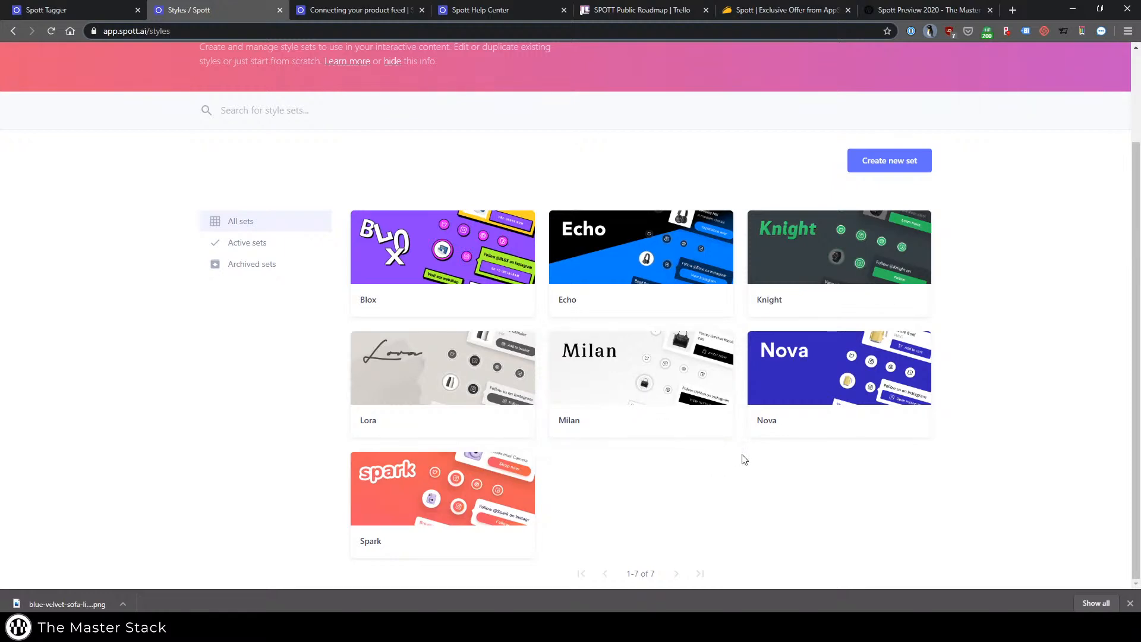
Switch to the Spott Help Center, browse its article collections and open the Sharing interactive images collection.
key("ctrl+4")
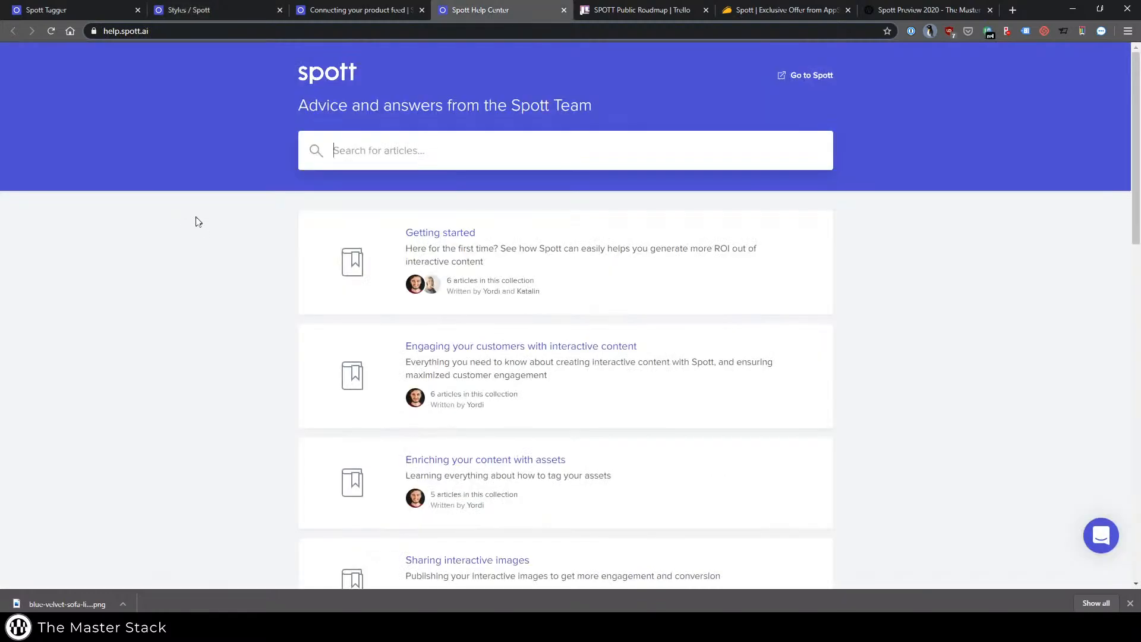
scroll(196, 221, "down", 3)
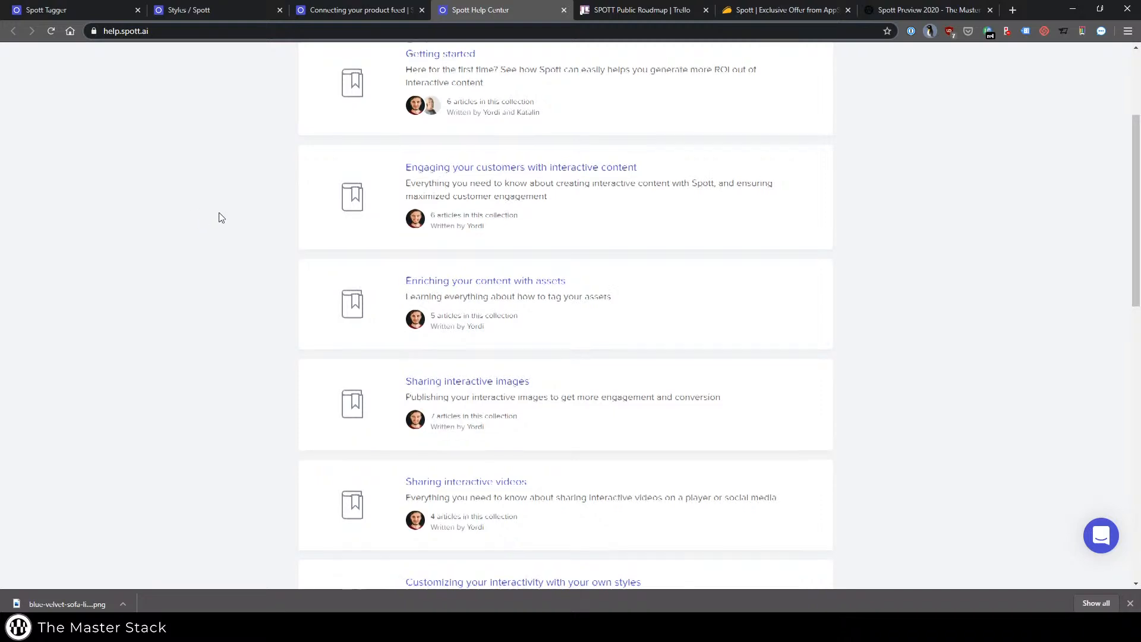
scroll(219, 216, "down", 3)
left_click(516, 212)
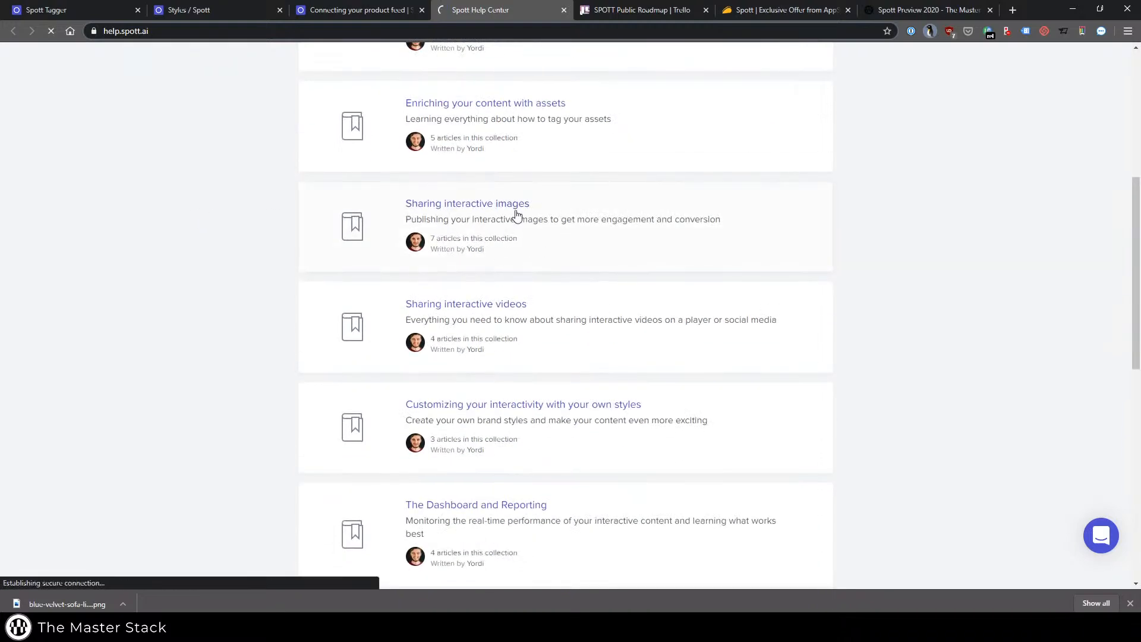
Look through the Embeddables and Alternative sharing methods articles in the Sharing interactive images collection.
scroll(217, 232, "down", 5)
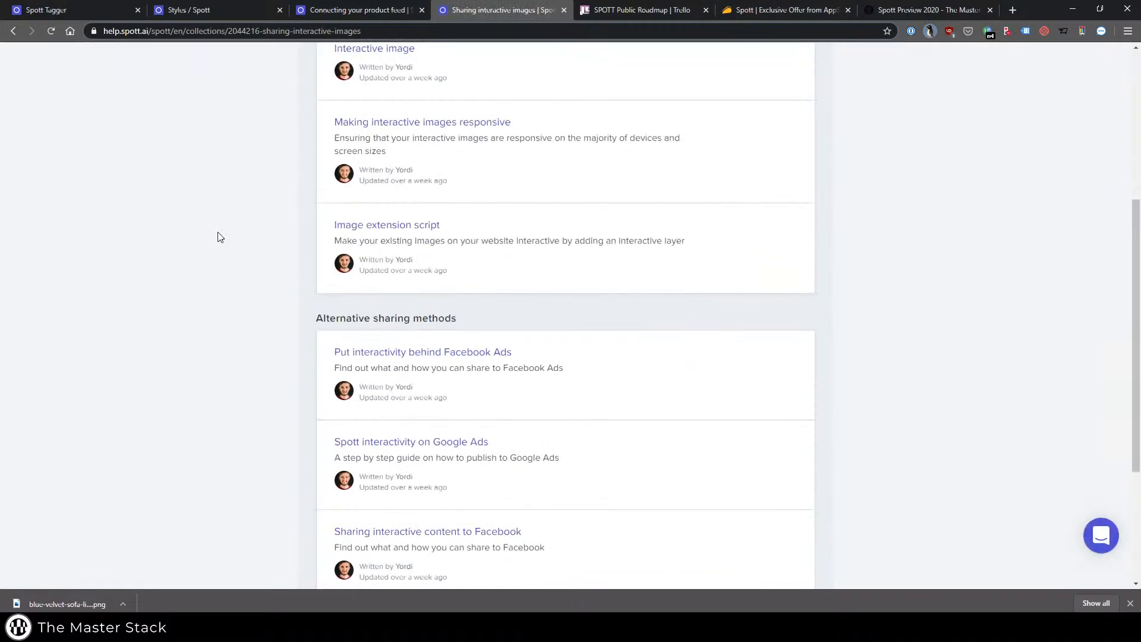
scroll(217, 233, "up", 4)
scroll(289, 283, "down", 4)
scroll(291, 280, "up", 1)
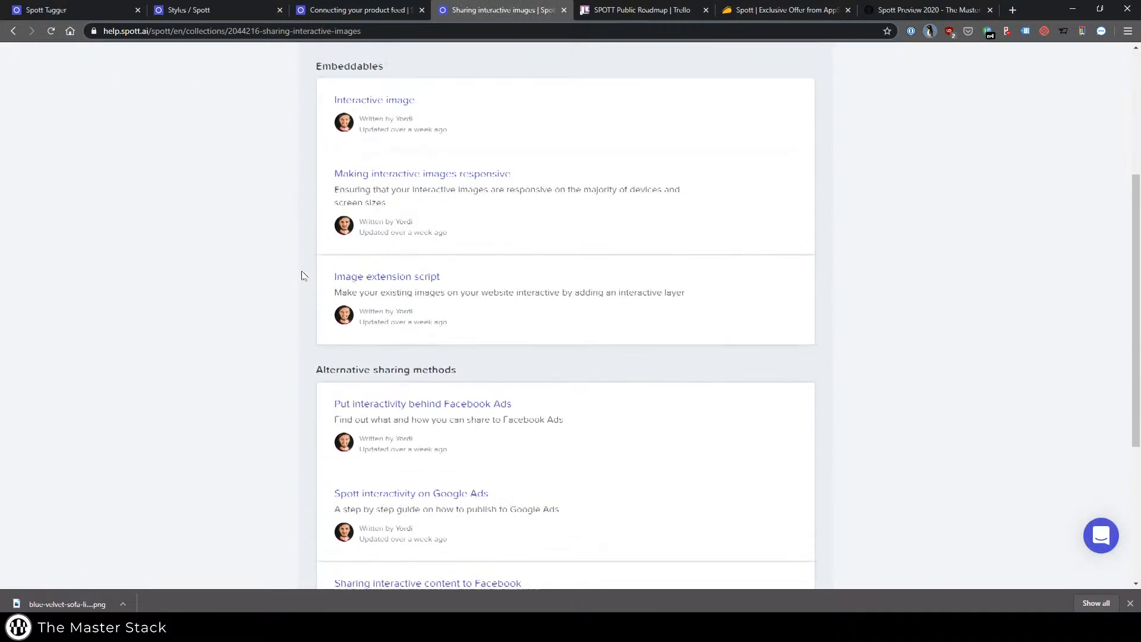
left_click_drag(800, 296, 805, 301)
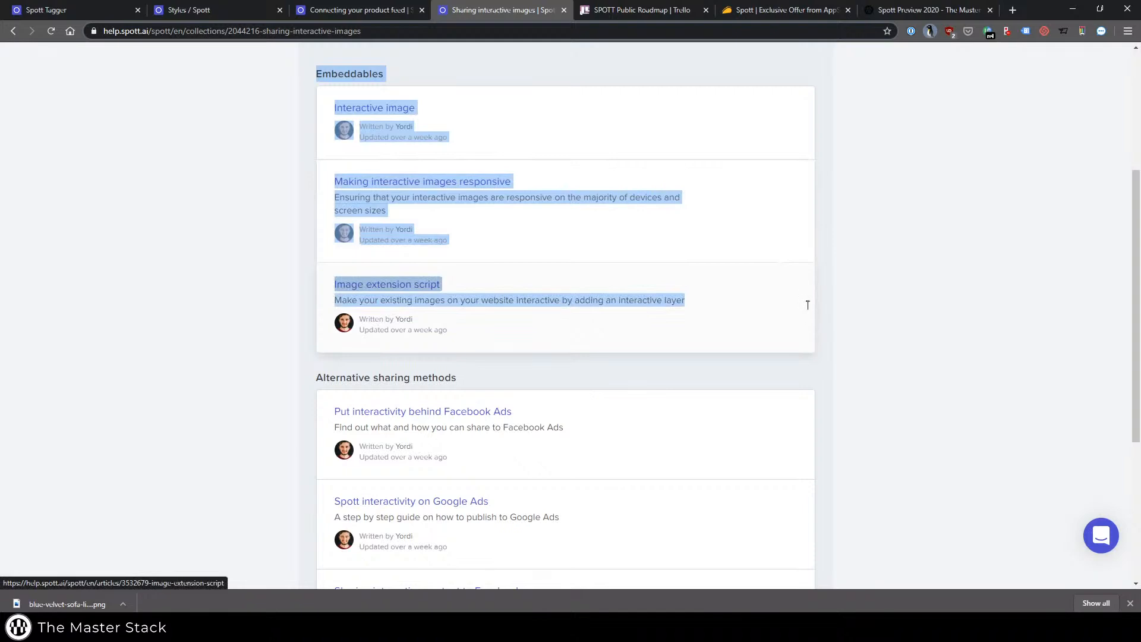
scroll(895, 310, "down", 5)
left_click_drag(325, 103, 728, 463)
left_click(173, 329)
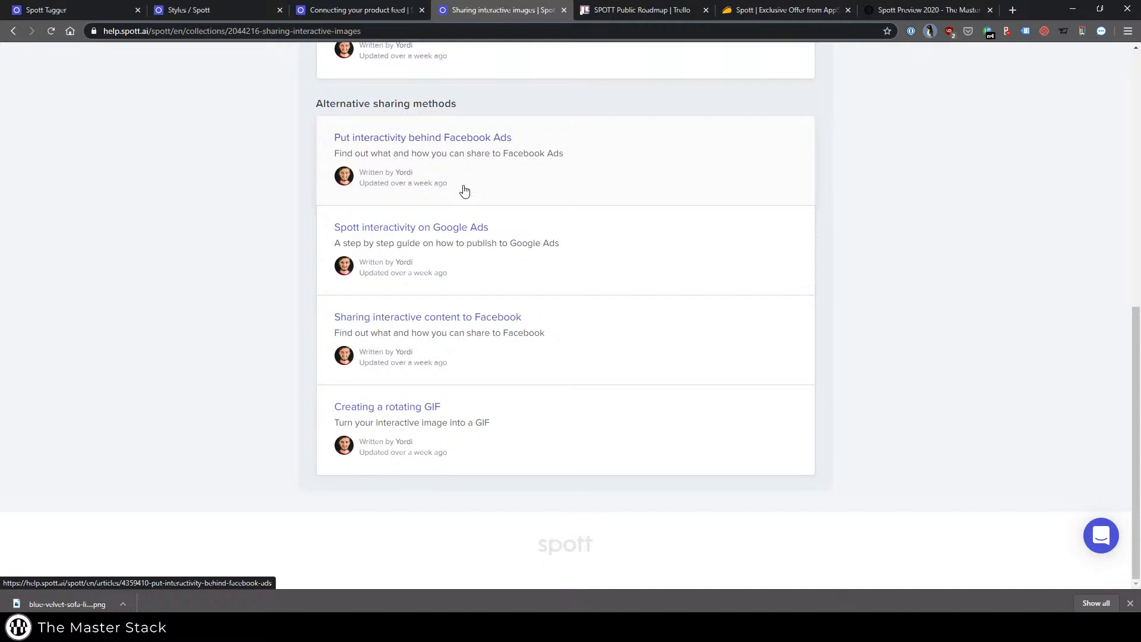
scroll(499, 220, "up", 6)
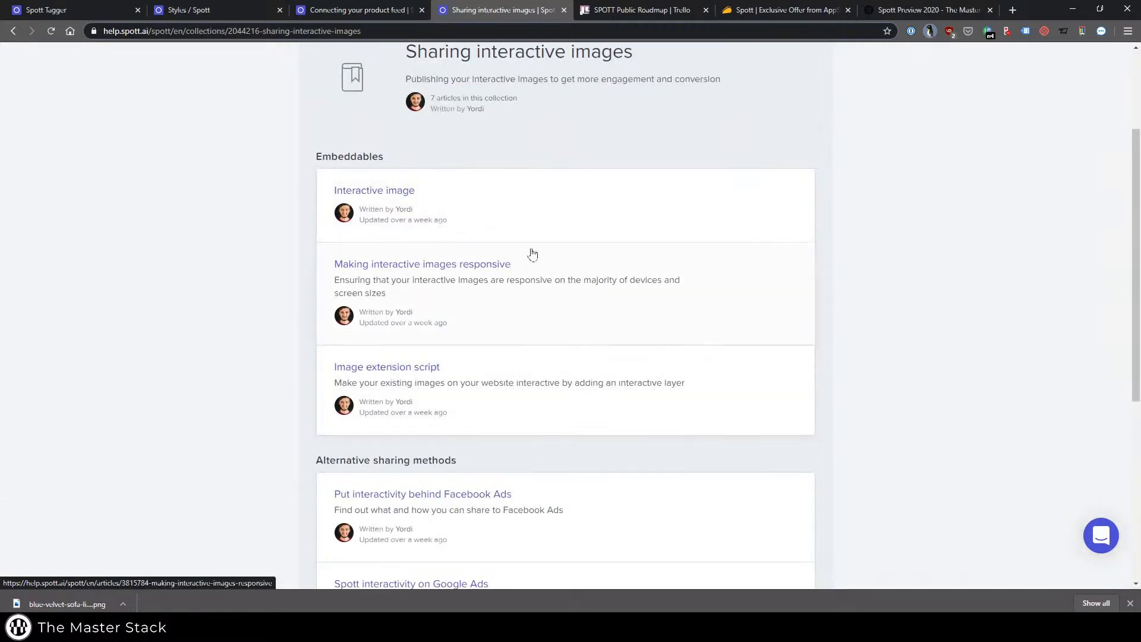
scroll(523, 256, "down", 5)
scroll(501, 183, "up", 3)
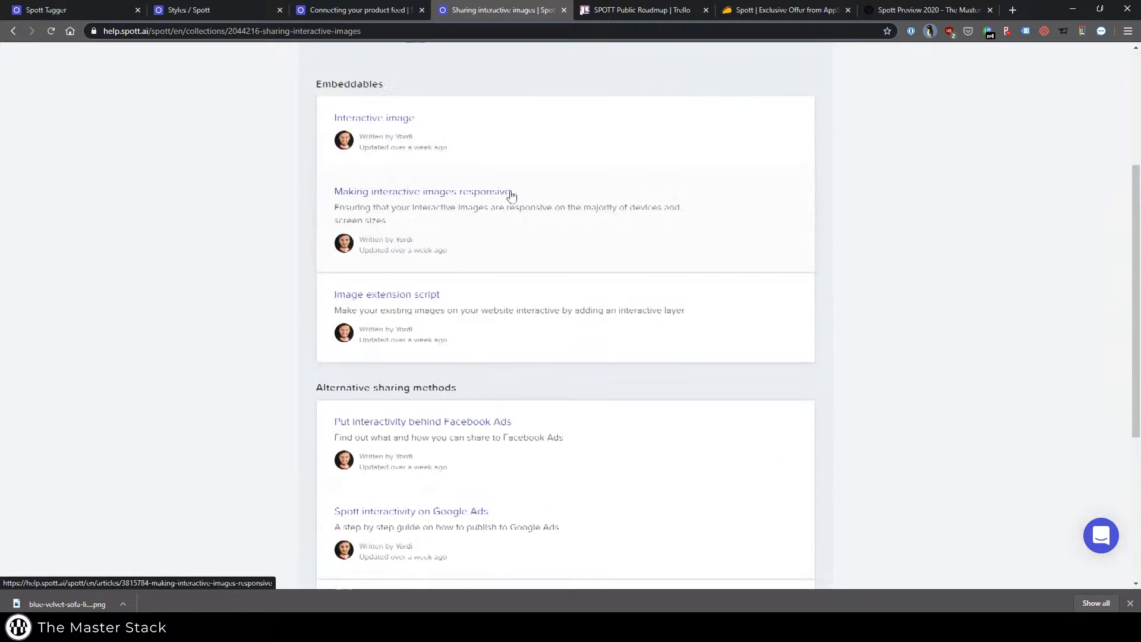
scroll(601, 258, "down", 4)
Read the Spott interactivity on Google Ads article and return to the Sharing interactive images collection.
left_click(516, 164)
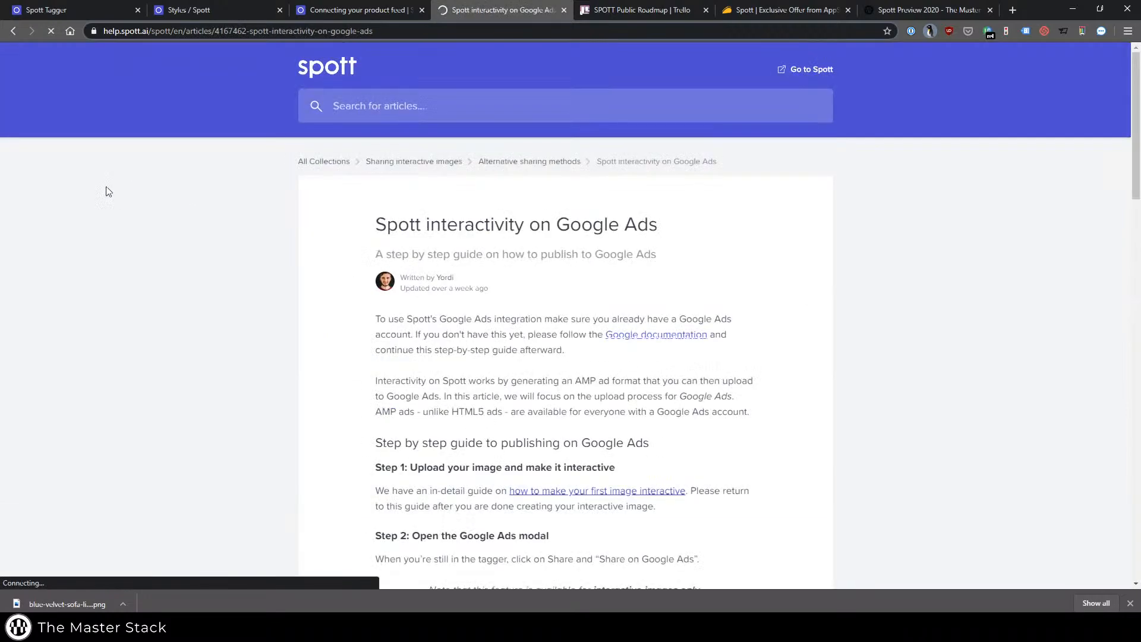
scroll(630, 234, "down", 10)
key("alt+Left")
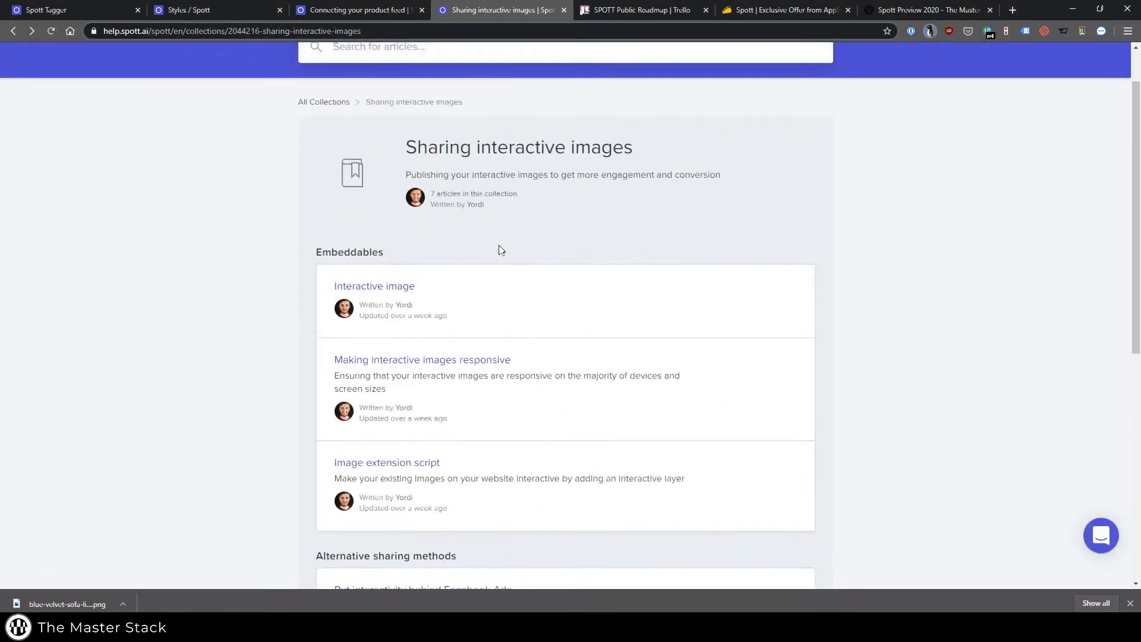
Return to the Spott app and review the Funnel, Media and Time Trend sections of the Reporting page.
left_click(69, 8)
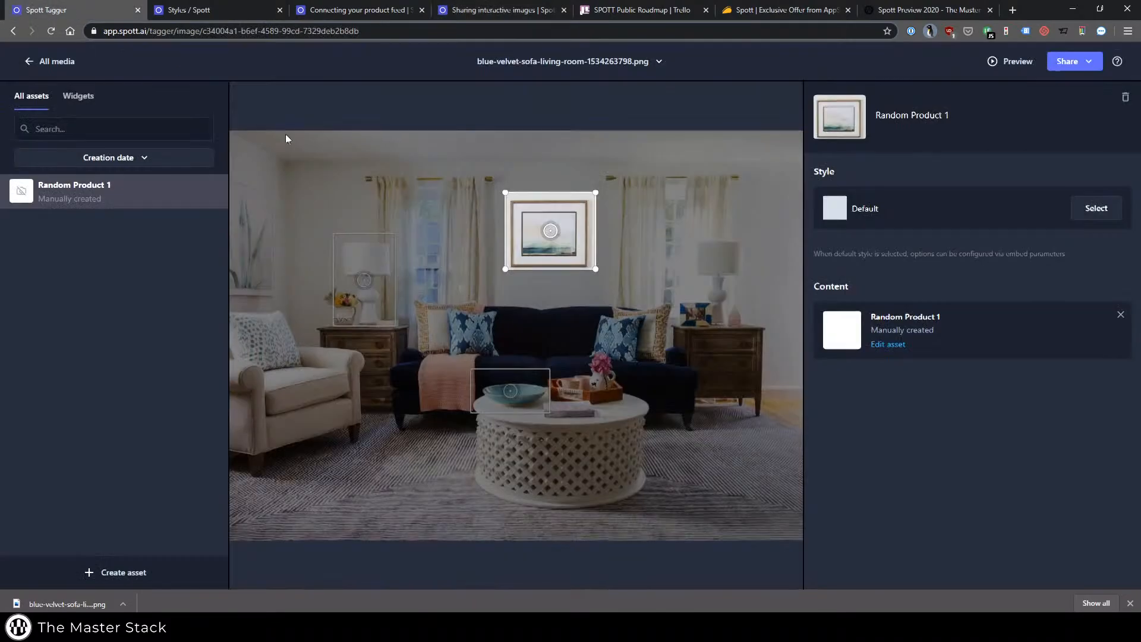
left_click(238, 11)
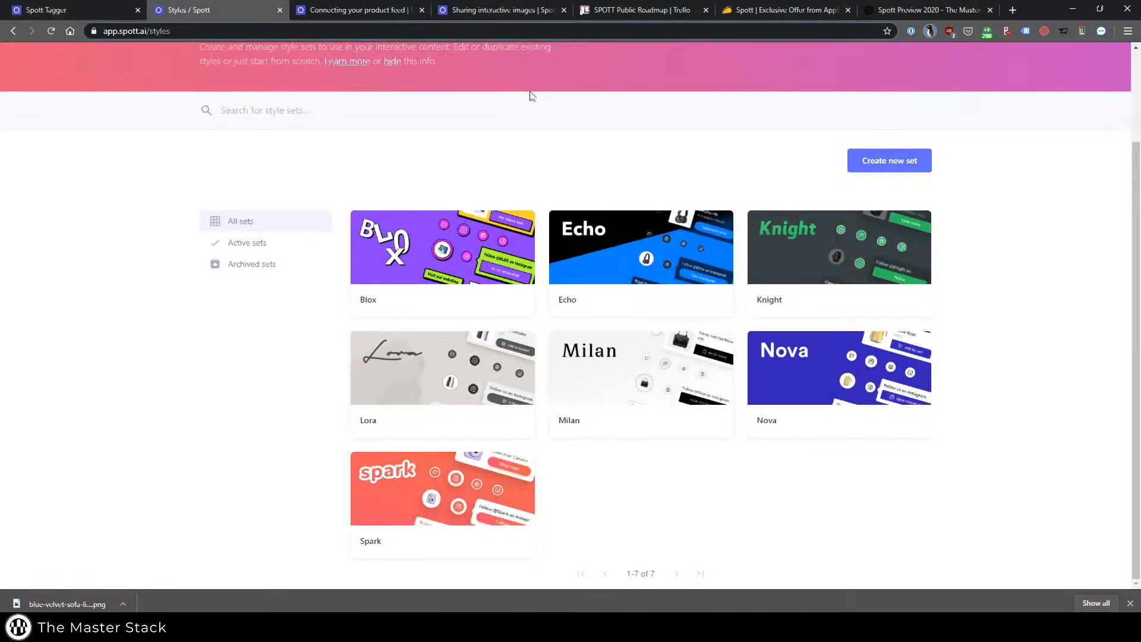
scroll(530, 97, "up", 2)
left_click(636, 65)
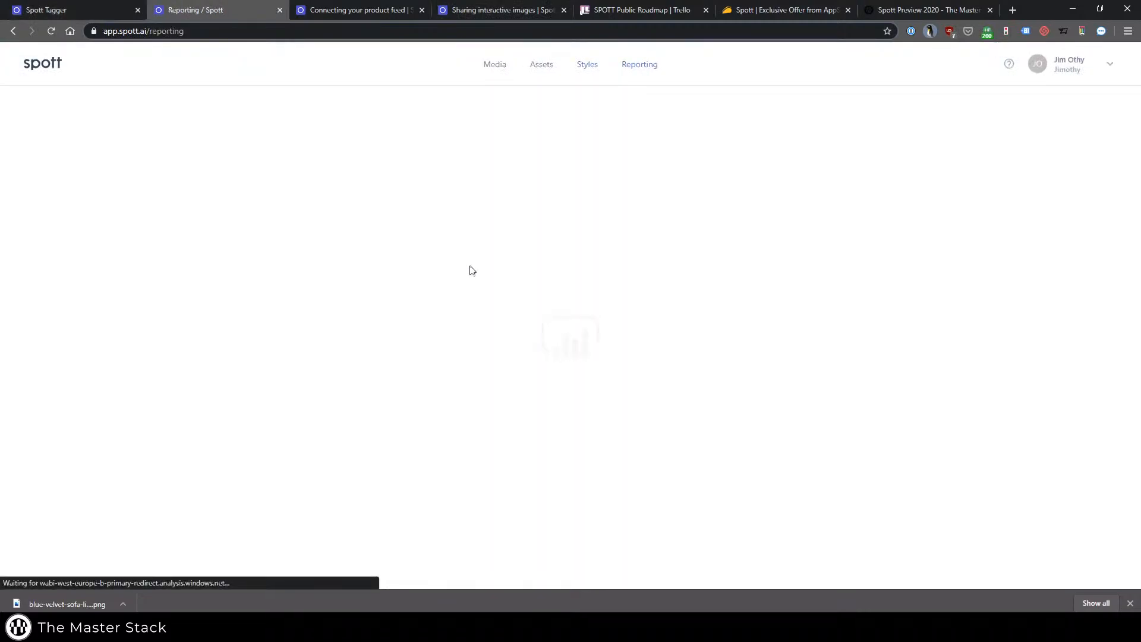
scroll(255, 353, "down", 3)
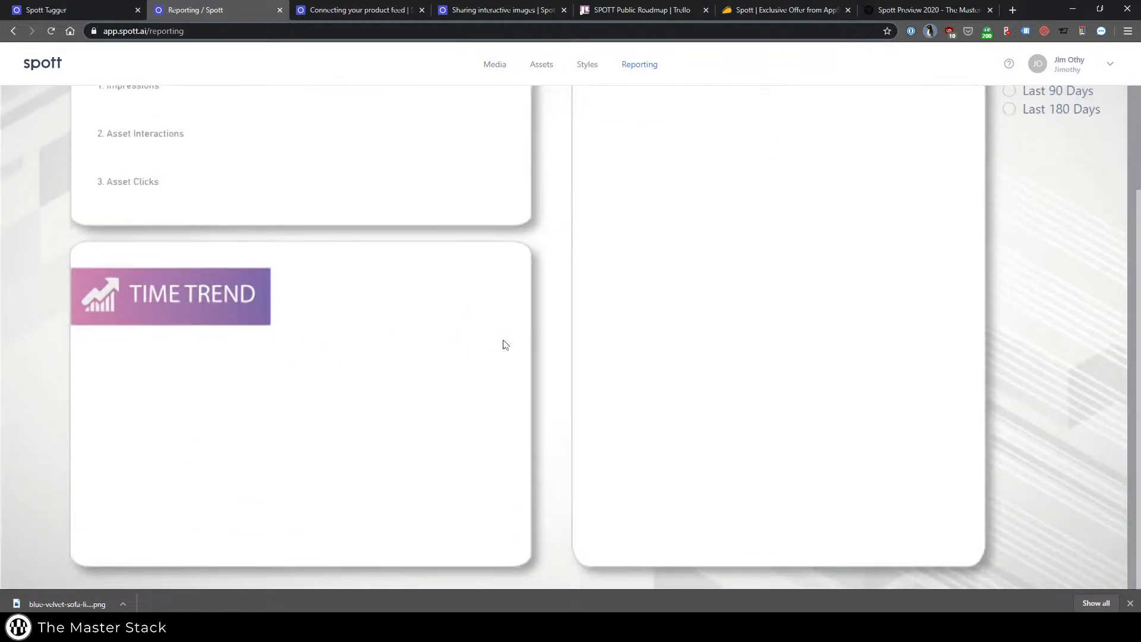
scroll(113, 172, "up", 3)
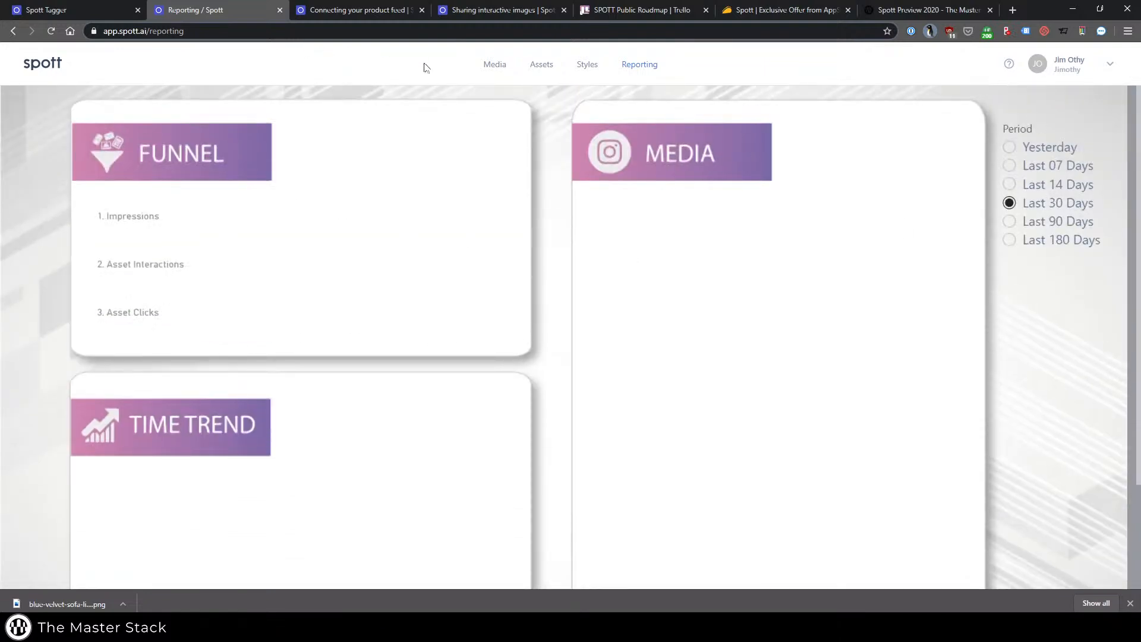
Open the video ms-attention-insight-review-intro.mp4 in the tagger from the Media library.
left_click(510, 64)
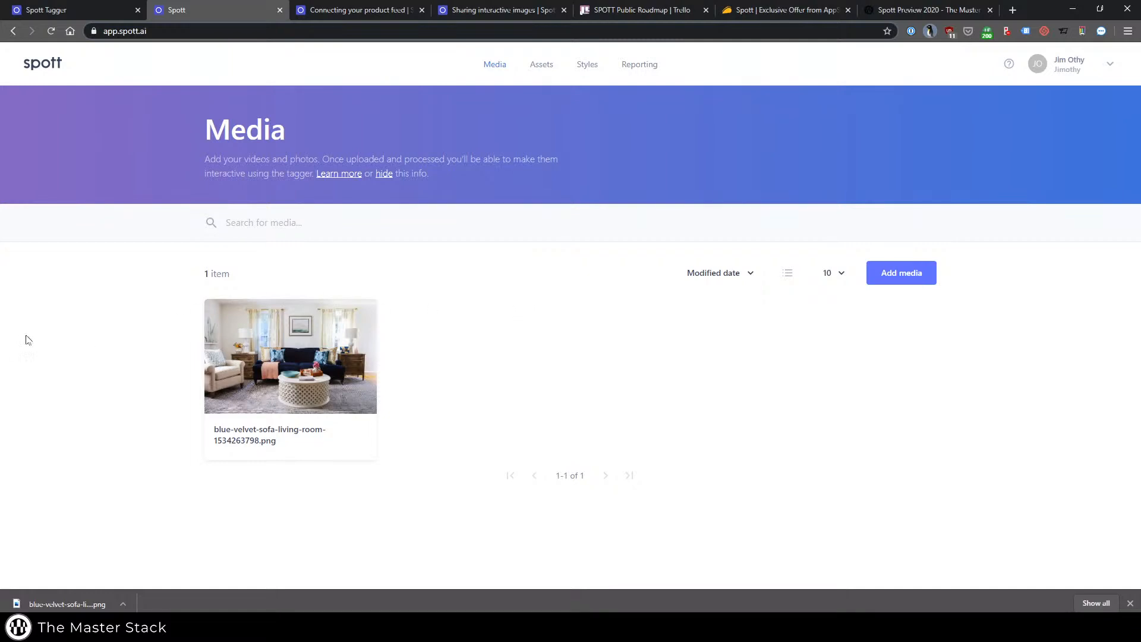
left_click(313, 363)
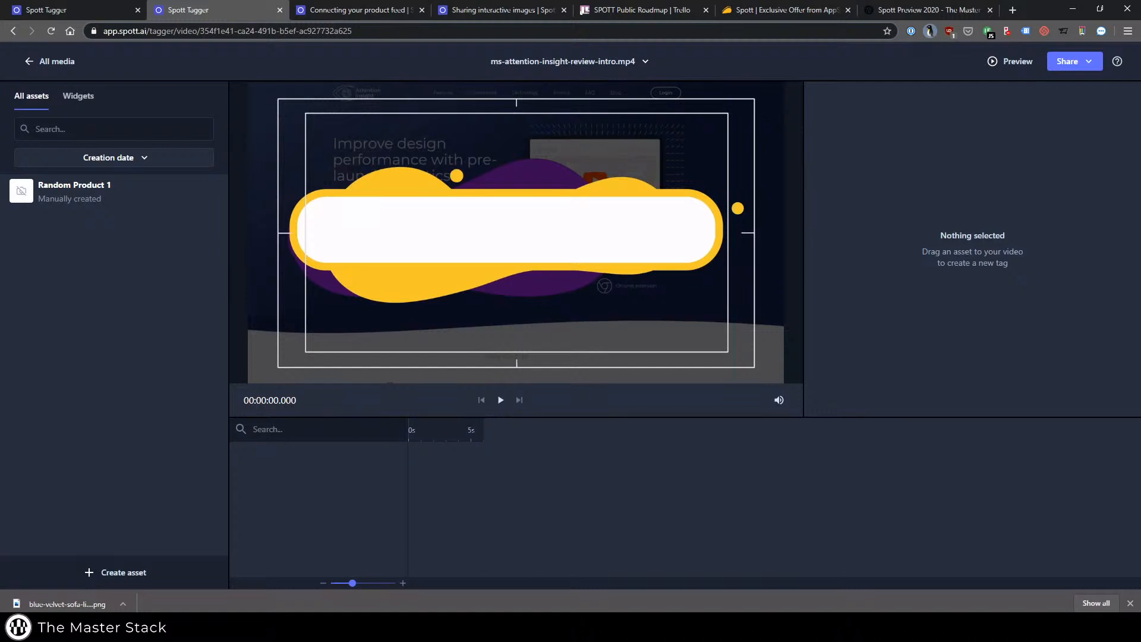
Play the video to about 1.4 seconds, pause it and draw a tag around the "Attention Insight Review" title.
left_click(500, 403)
left_click(499, 403)
left_click_drag(328, 205, 693, 260)
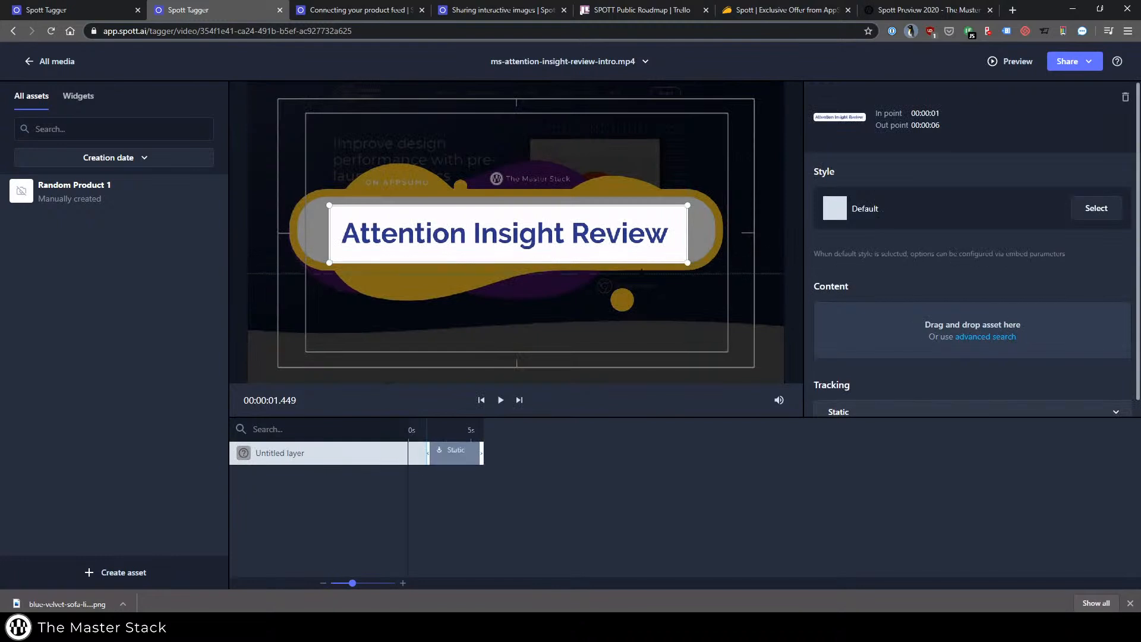
left_click_drag(424, 457, 427, 456)
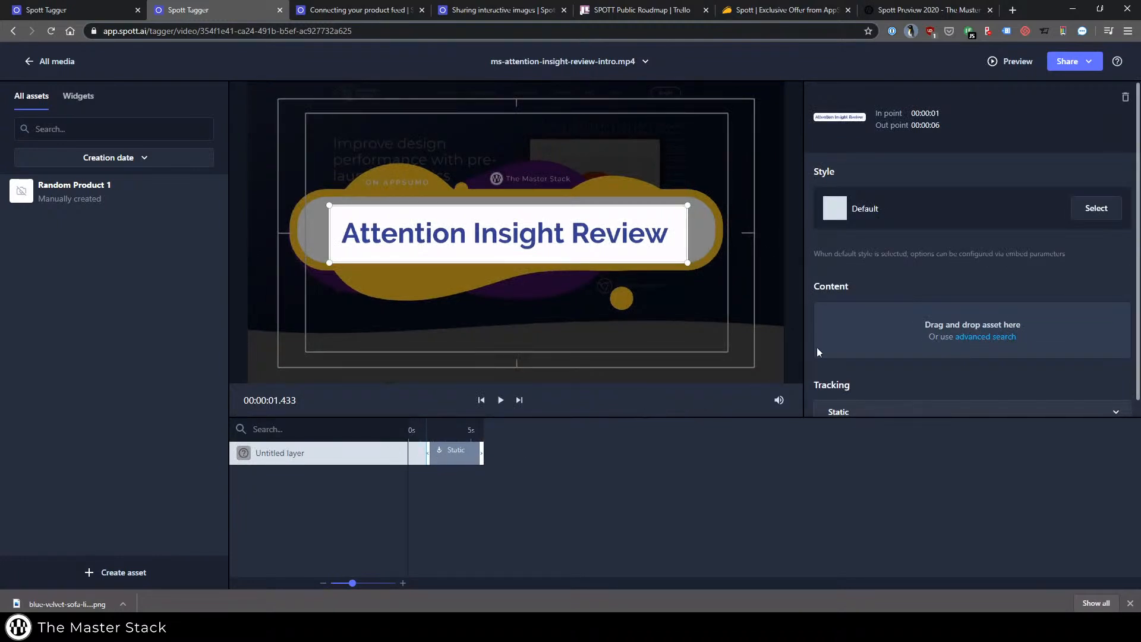
Apply a Simple tag style with a tooltip to the title's tag.
left_click(1093, 212)
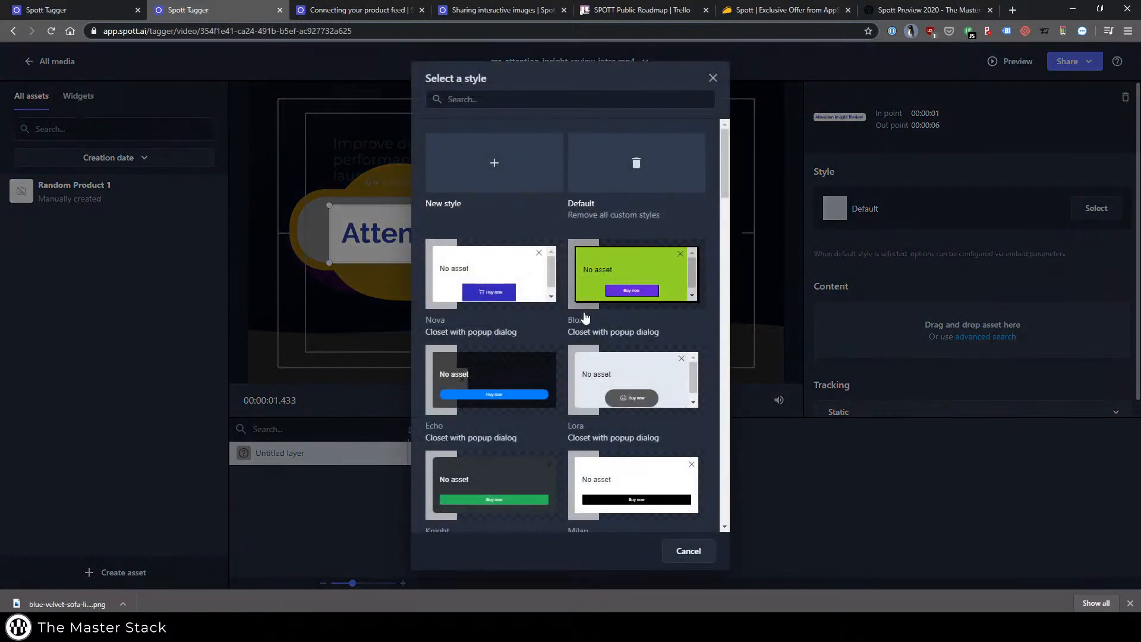
scroll(585, 320, "down", 10)
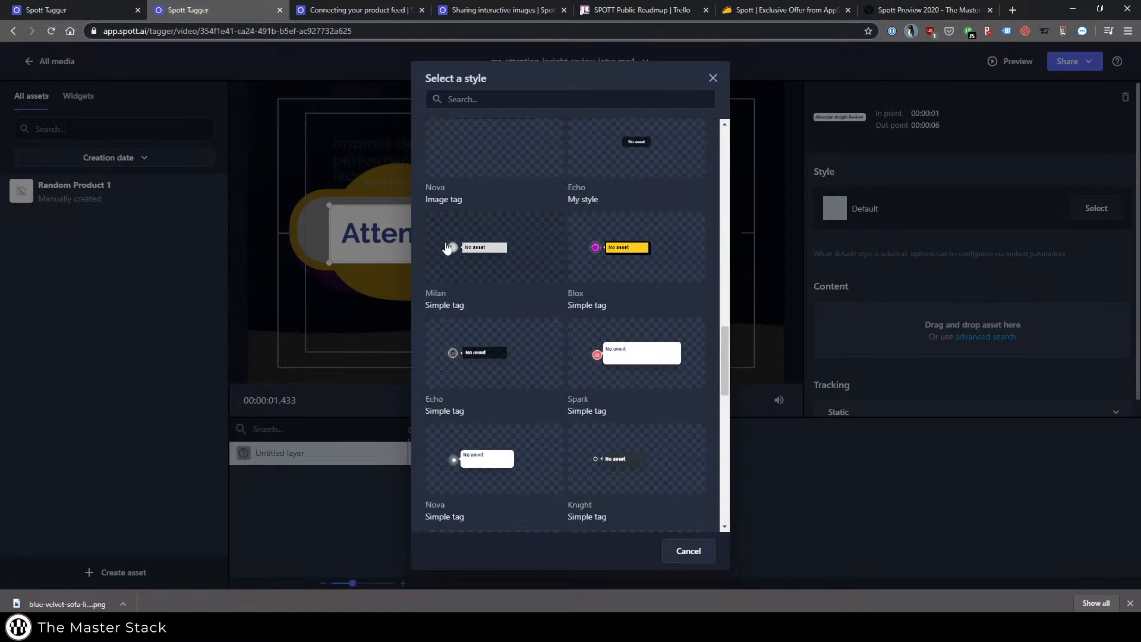
left_click(473, 260)
Examine the title tag's Override style fields and the available click action options.
left_click(930, 279)
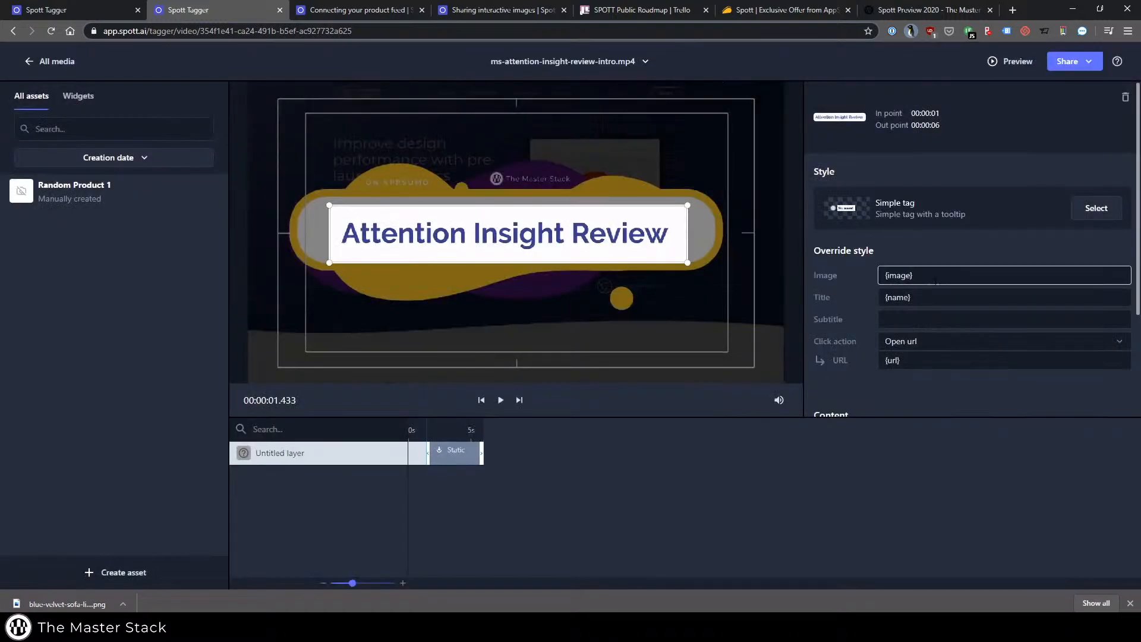
left_click(938, 341)
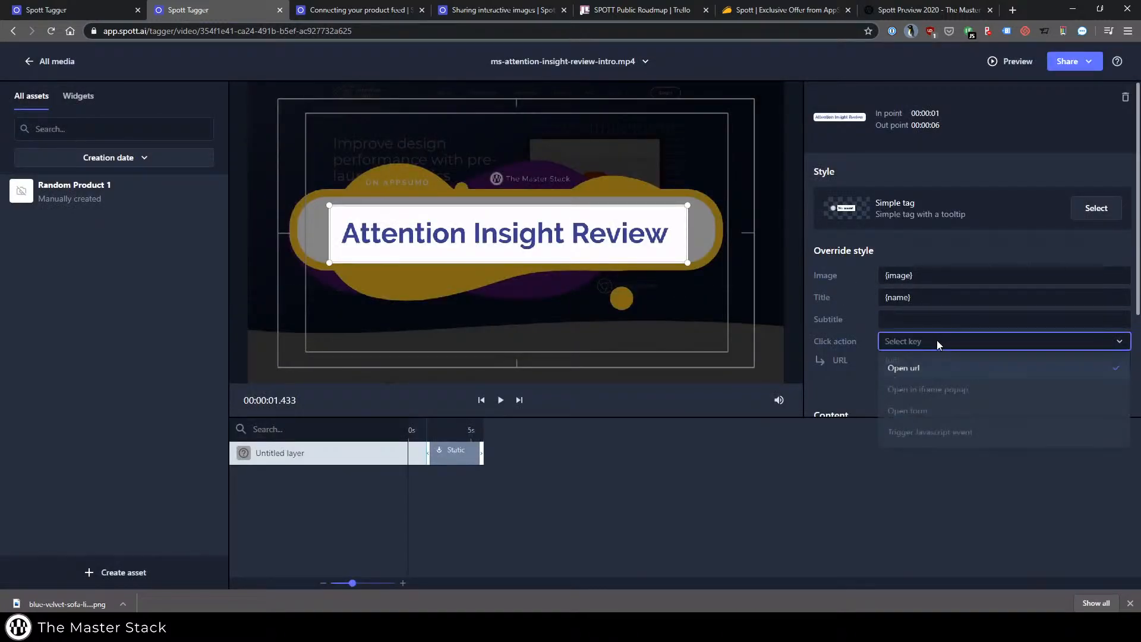
left_click(947, 348)
left_click(947, 345)
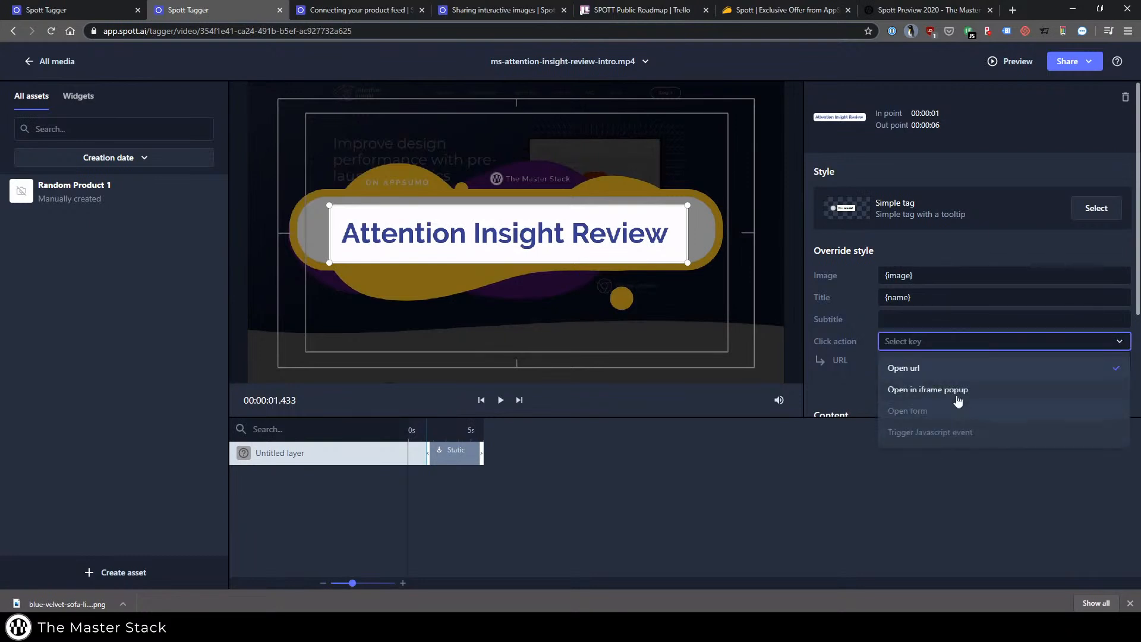